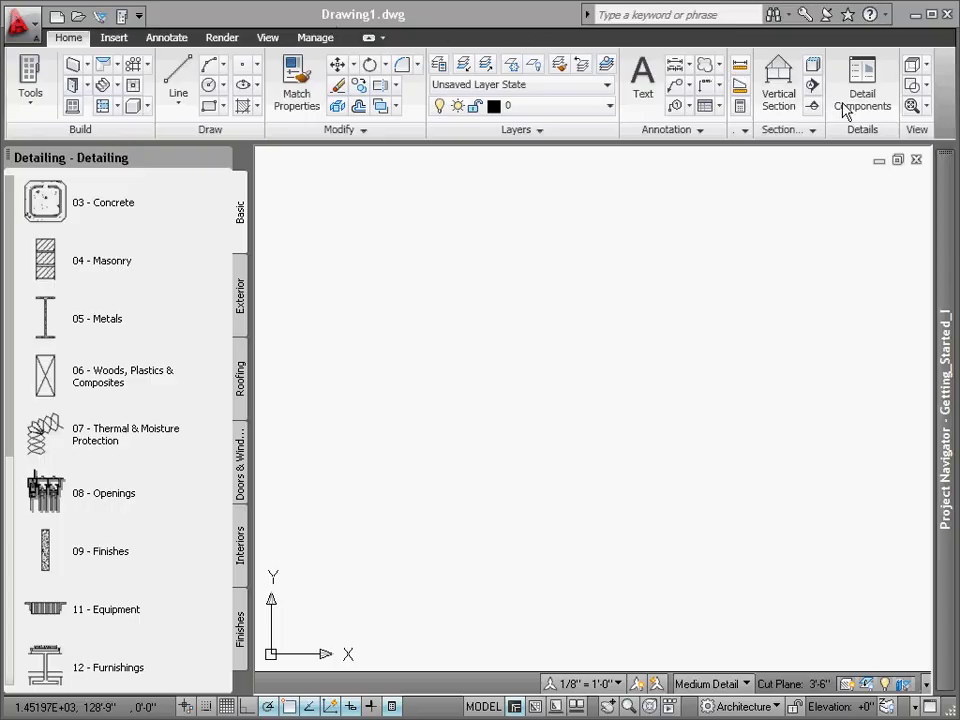
Step: Open the Parapet Detail view of Detail-Wall-Complete from the Project Navigator's Views
mouse_move(943, 220)
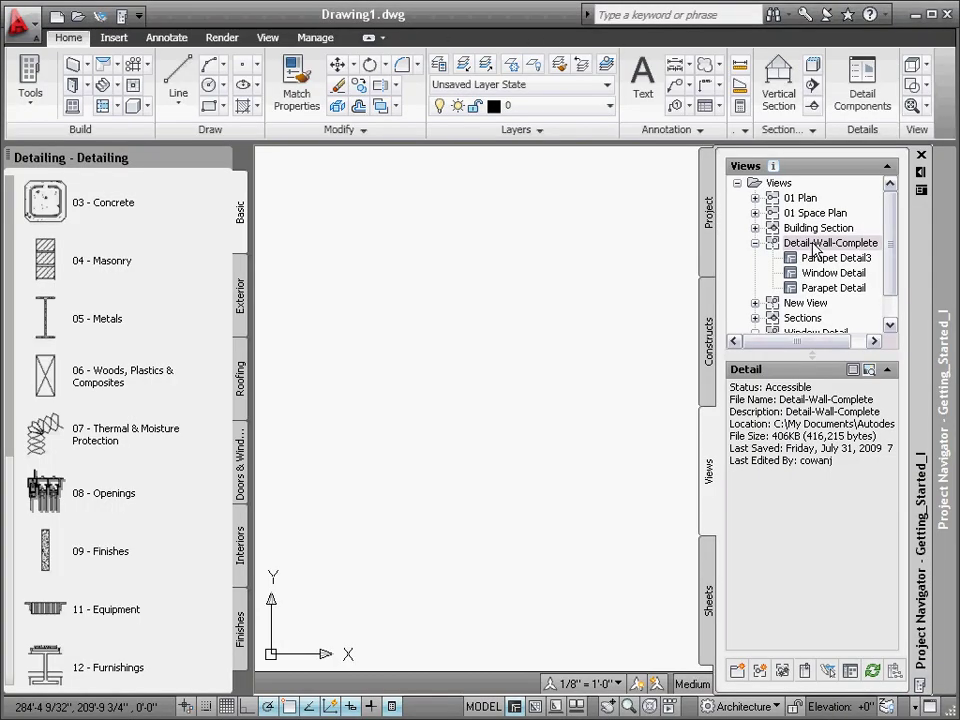
double_click(793, 288)
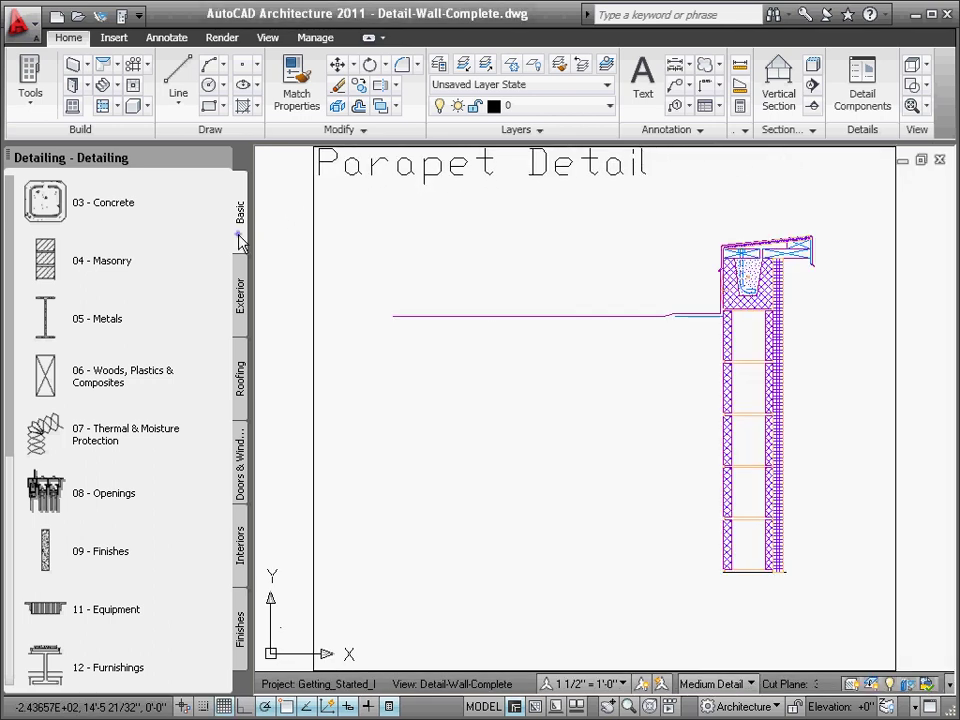
Step: Browse the Exterior, Roofing, Doors & Windows, Interiors, Finishes and Basic detailing tabs, then close the palette
click(240, 292)
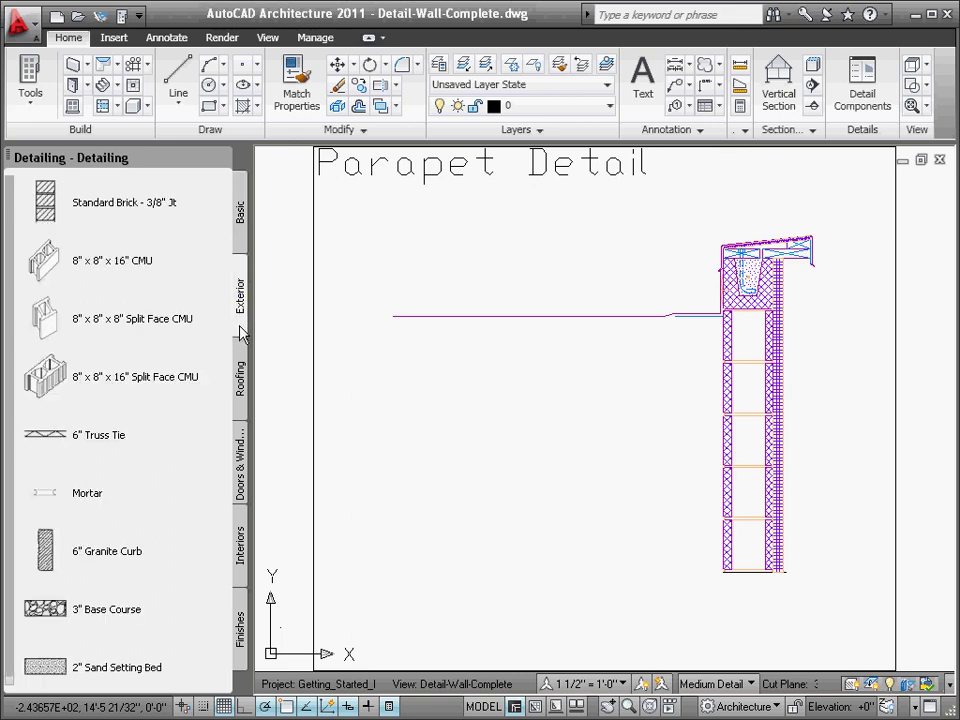
click(241, 372)
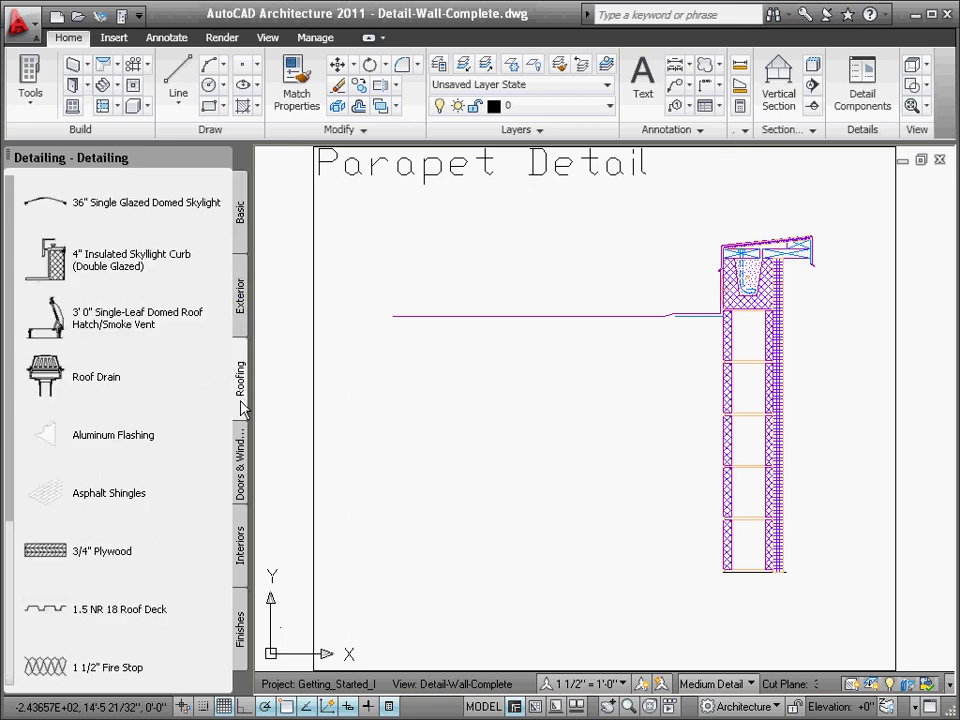
click(241, 462)
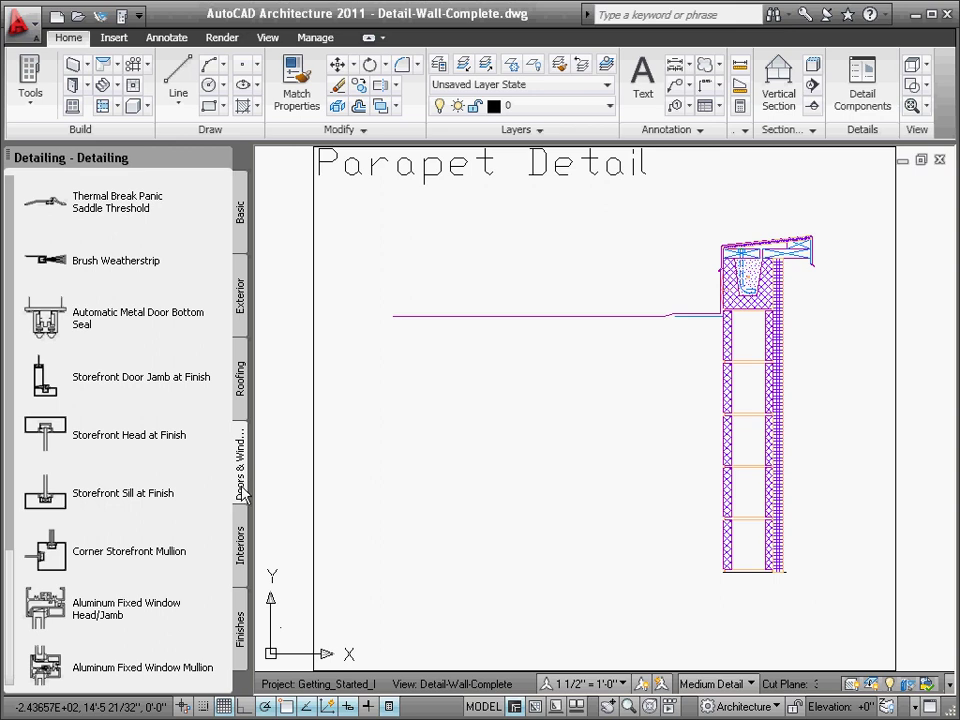
click(241, 565)
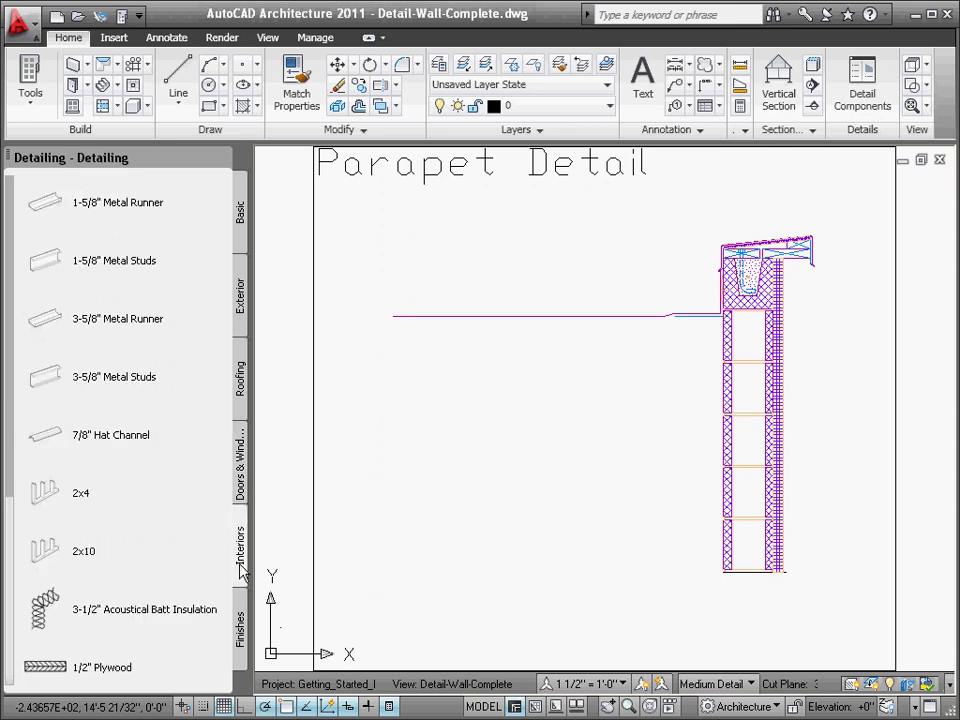
click(242, 621)
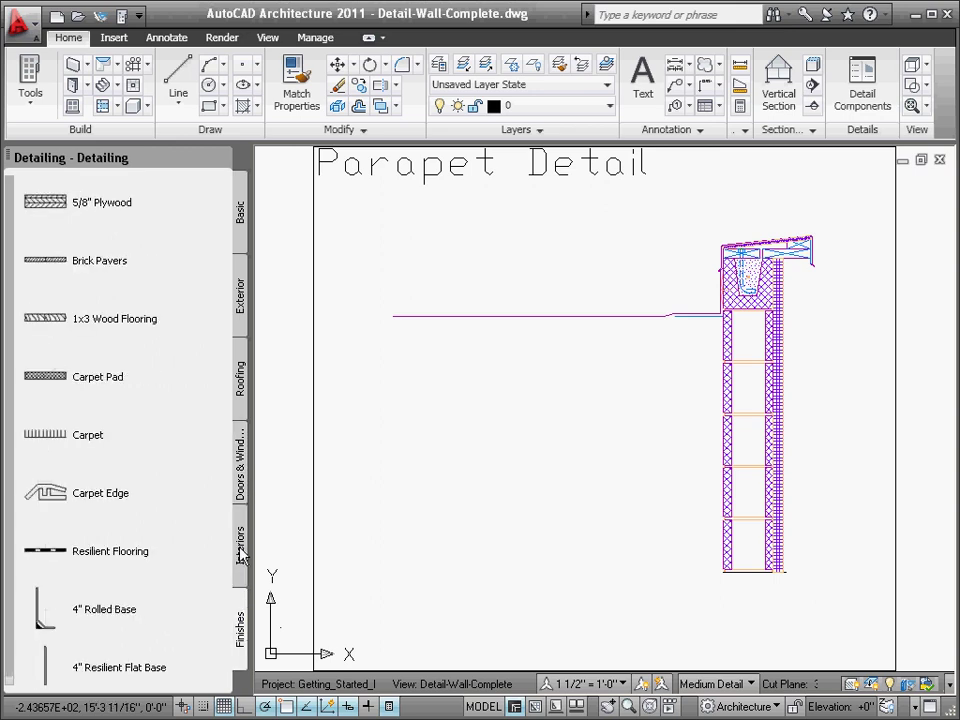
click(239, 210)
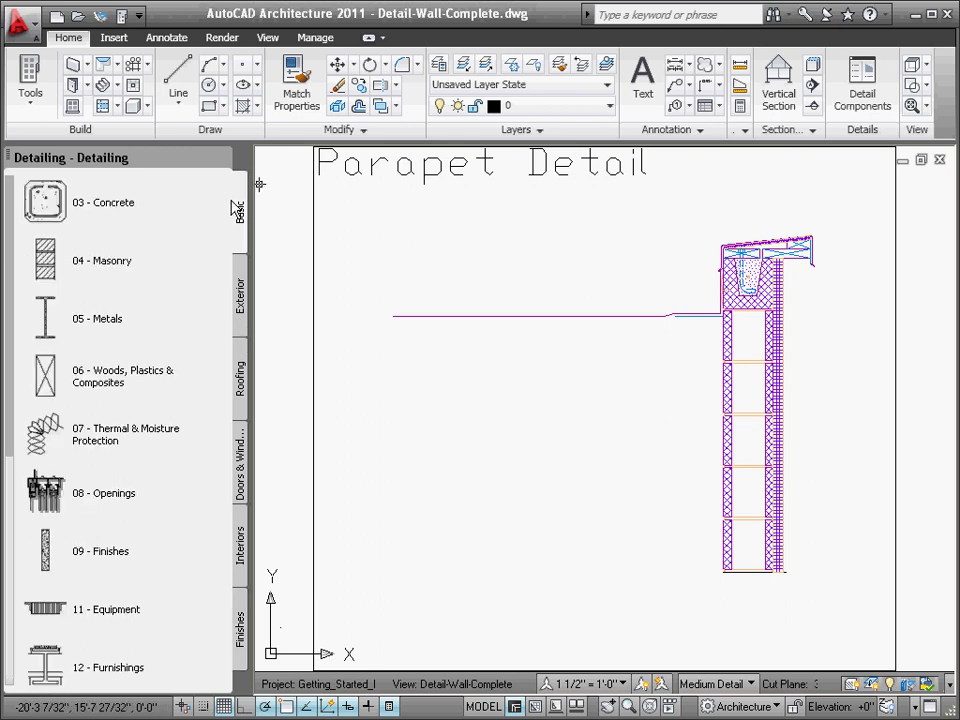
click(221, 158)
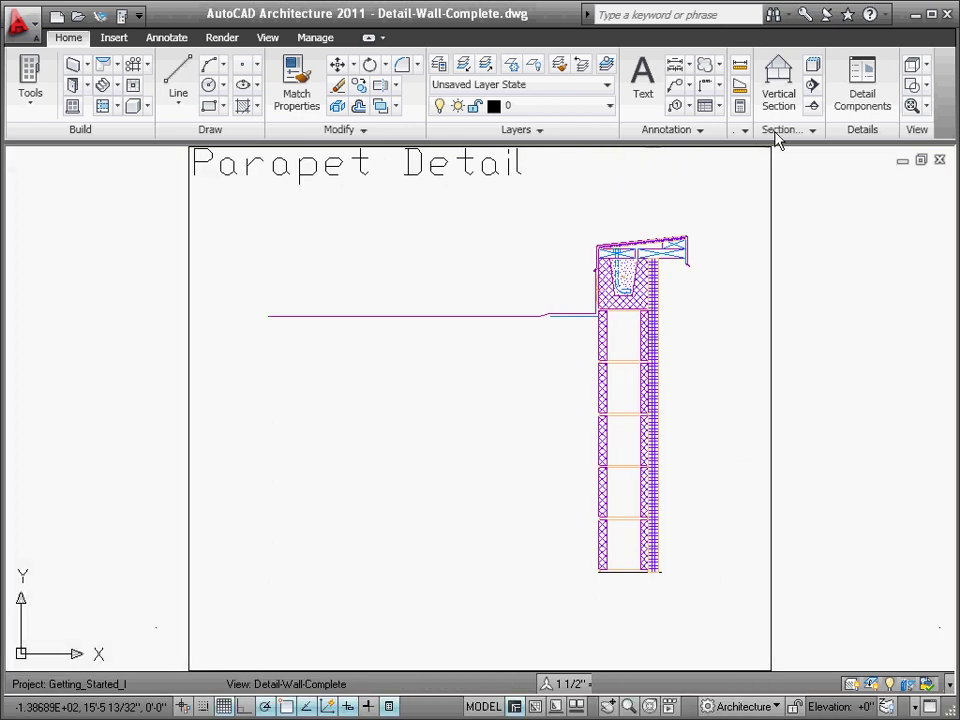
Step: Pick Standard - 3/8" JT Bricks under Division 04 Masonry > Clay Unit Masonry and insert it
click(864, 100)
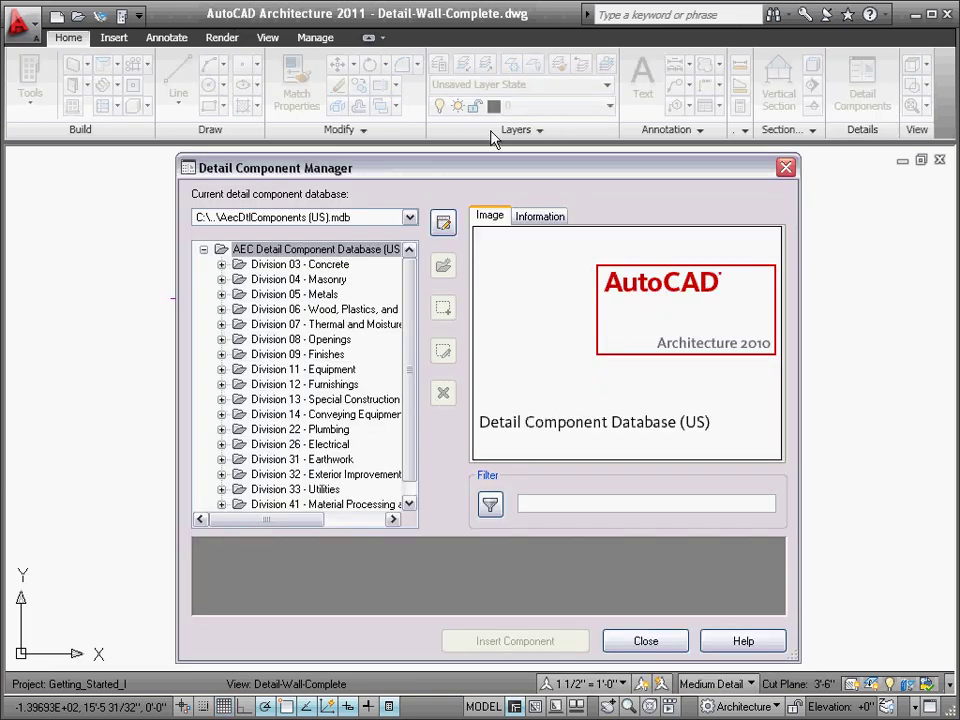
click(268, 281)
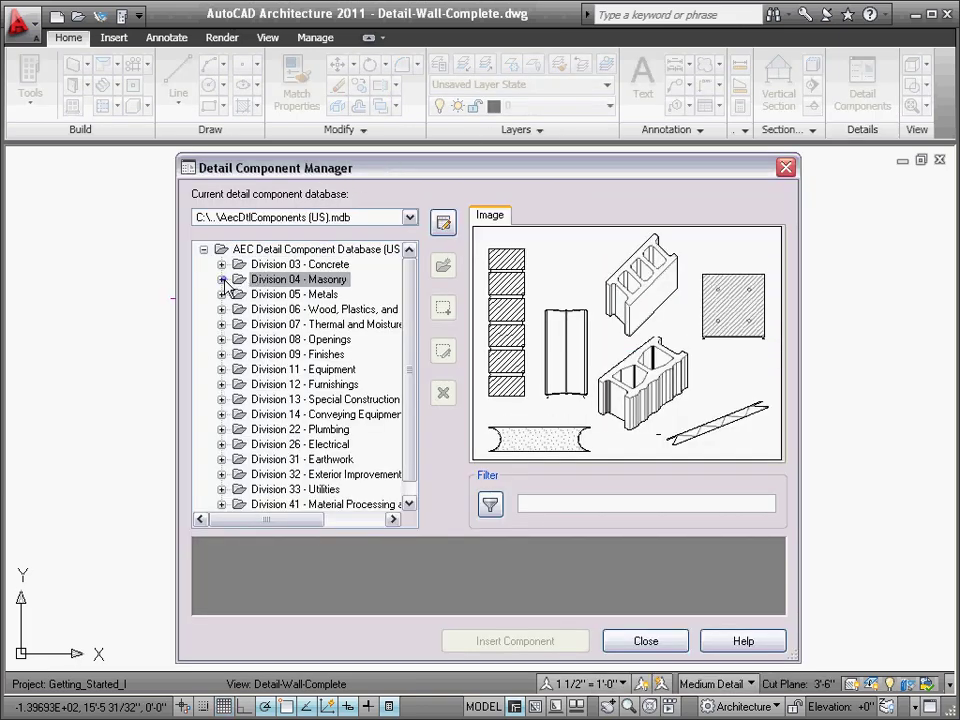
click(223, 281)
click(240, 311)
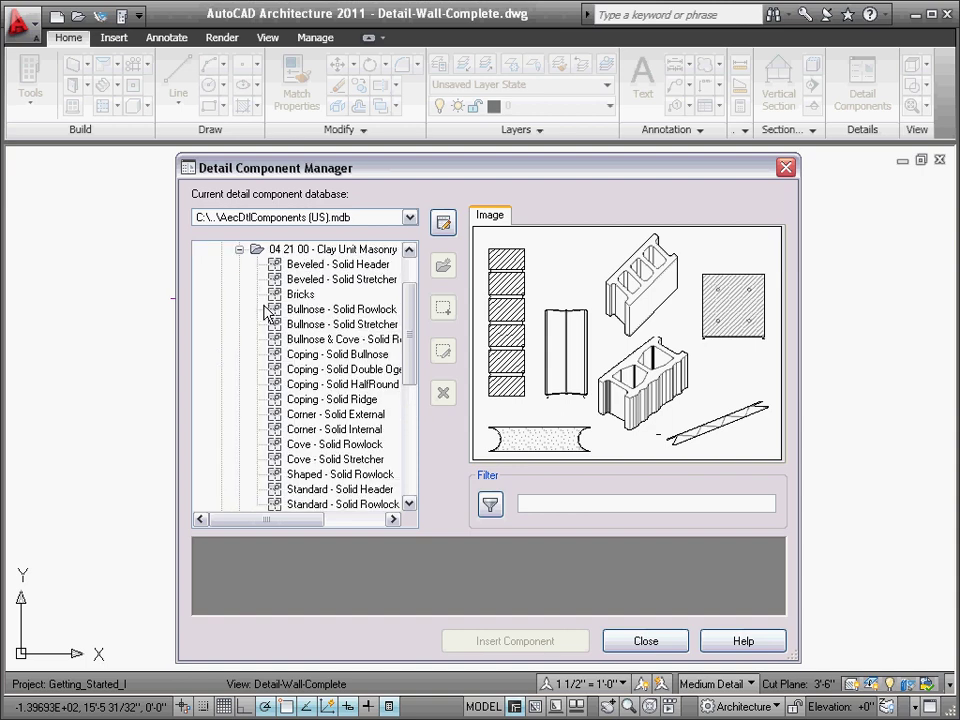
click(276, 295)
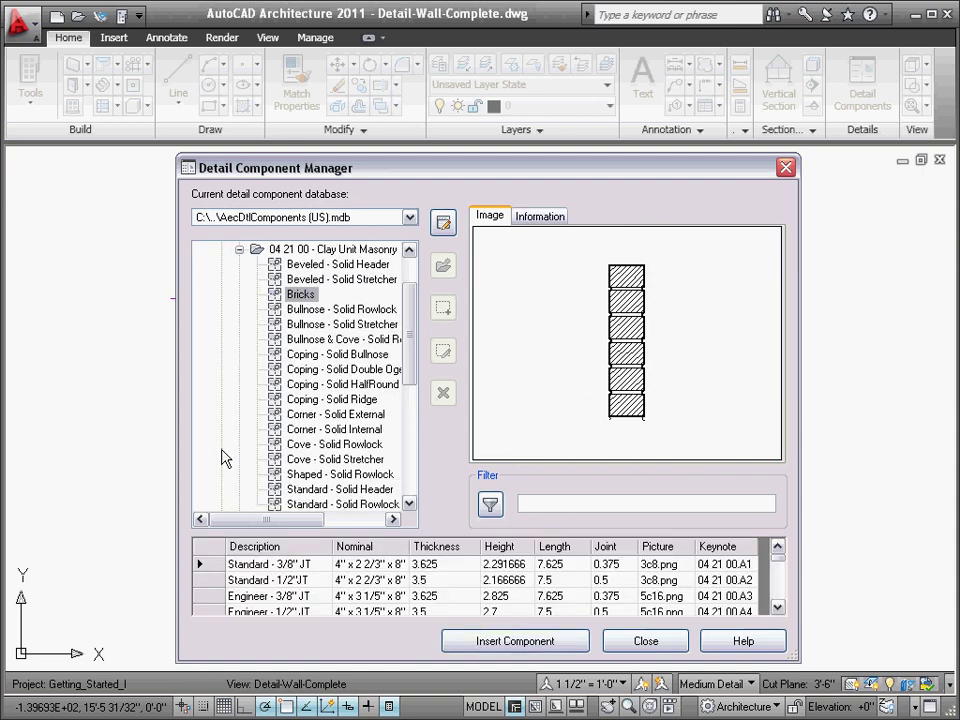
click(362, 565)
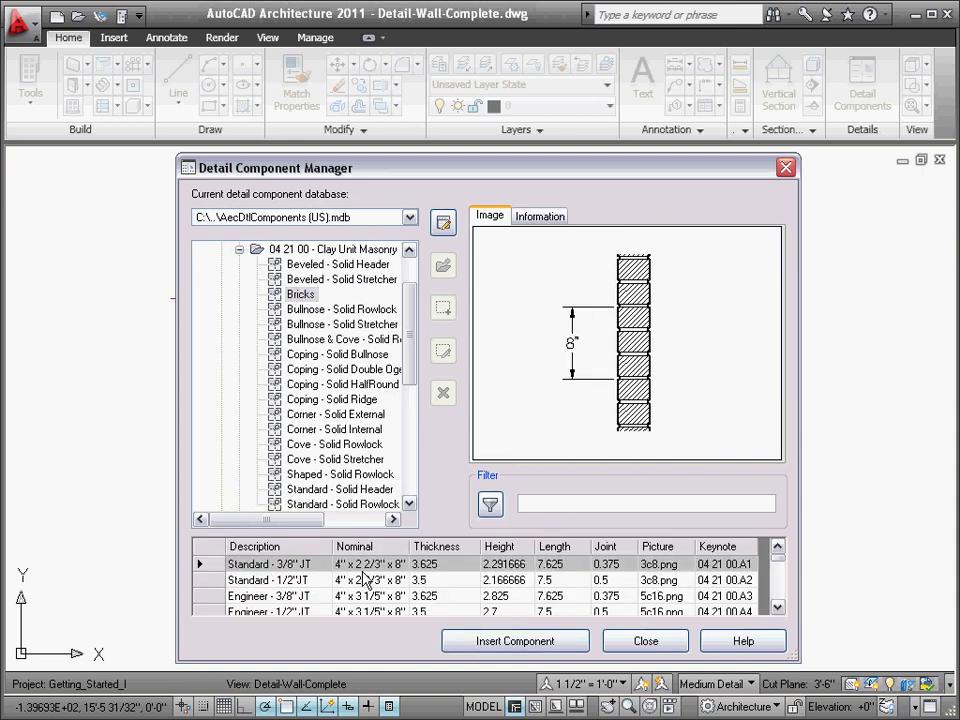
click(500, 638)
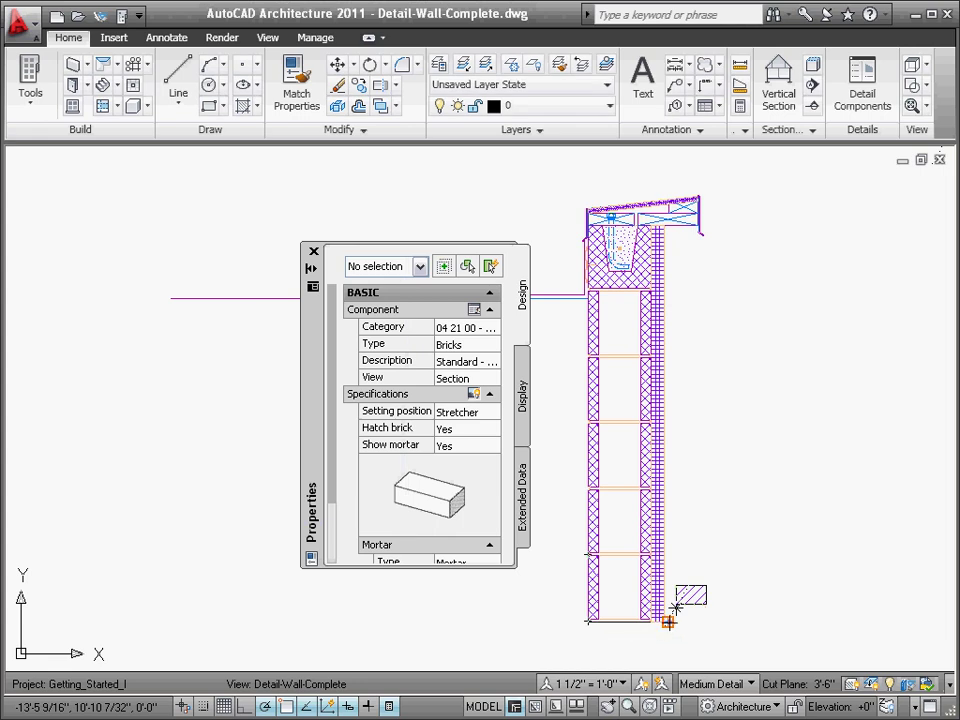
Step: Run a brick column from the wall's bottom outer corner up to the parapet top
click(668, 622)
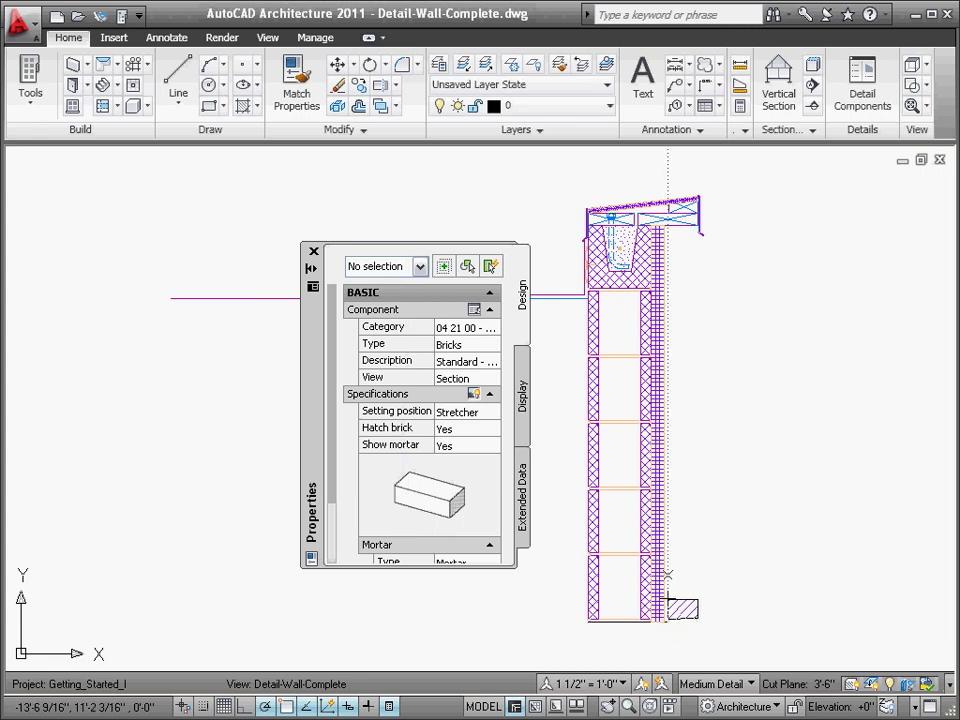
click(667, 226)
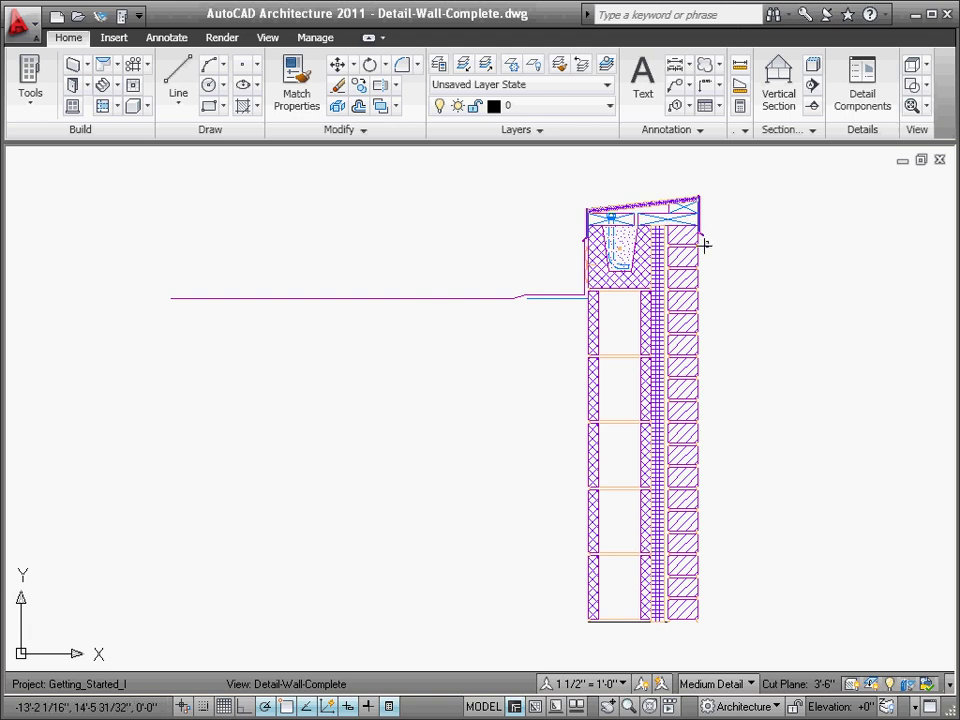
Step: Replace the top brick courses under the coping with one brick in Soldier position
click(705, 248)
click(672, 290)
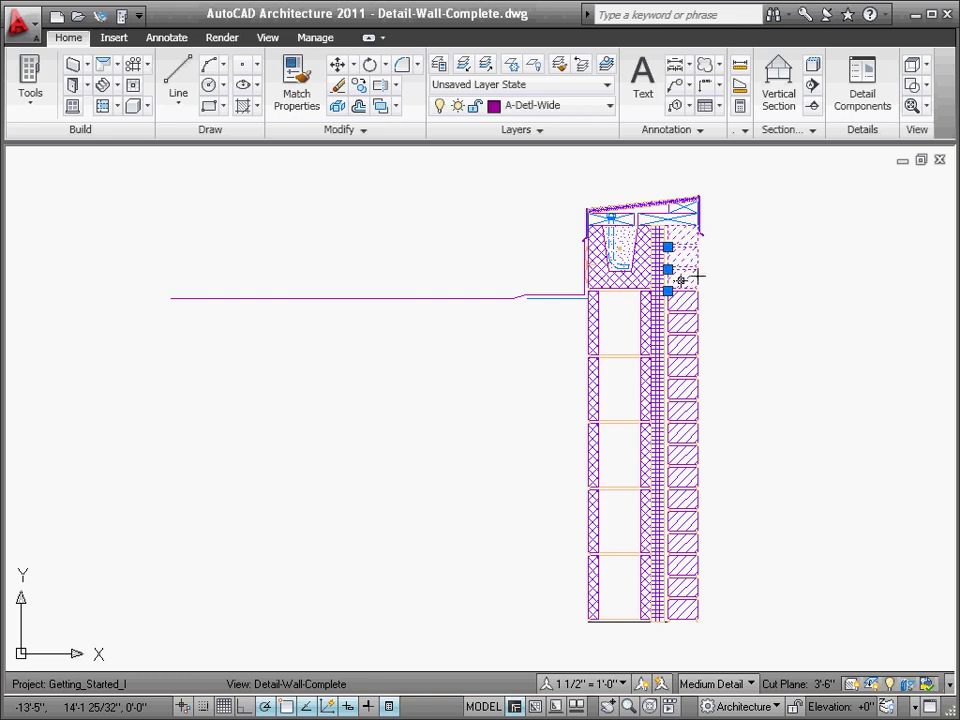
right_click(721, 197)
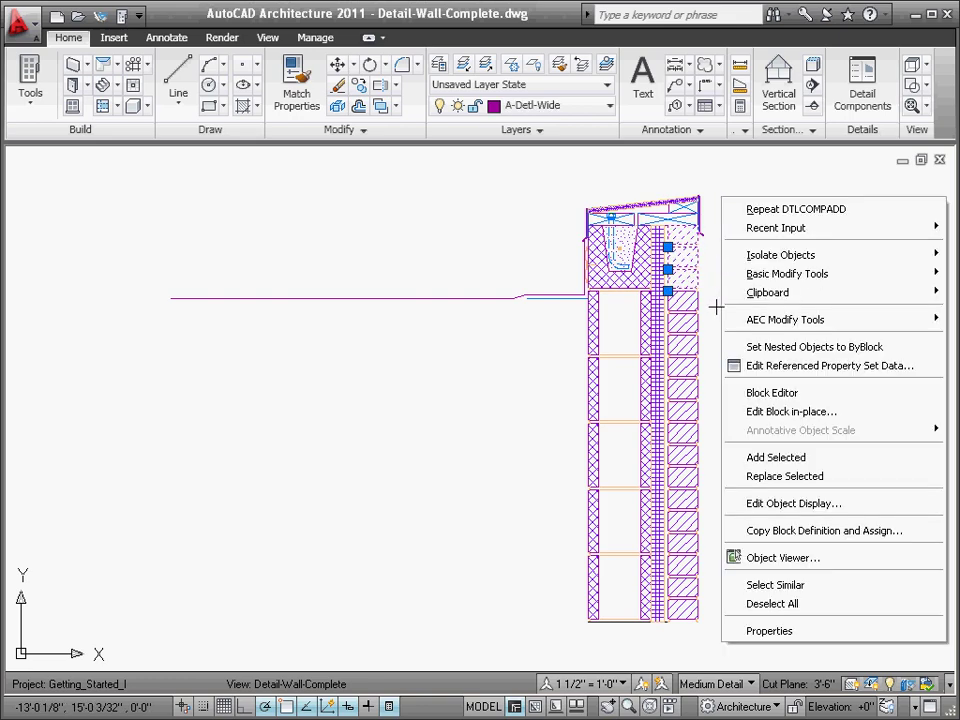
click(770, 476)
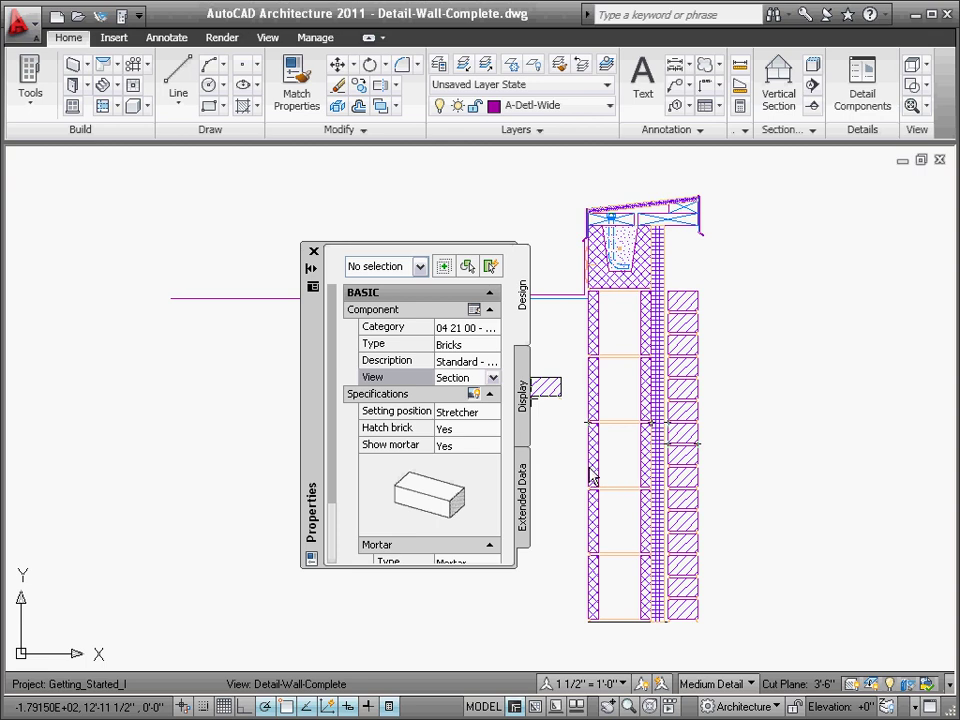
click(493, 412)
click(490, 452)
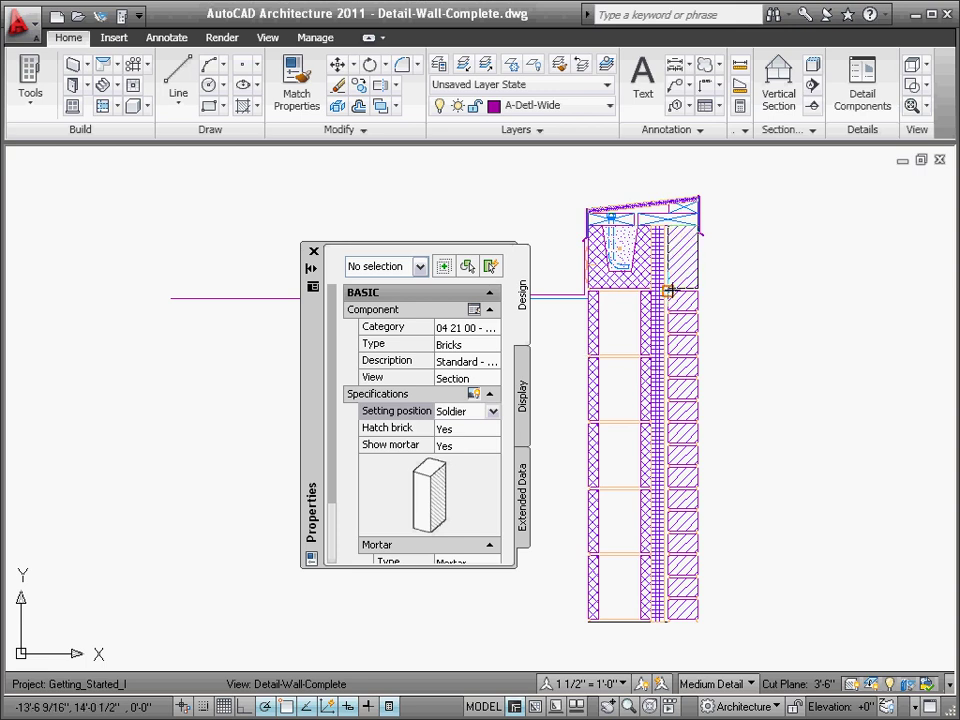
key(Escape)
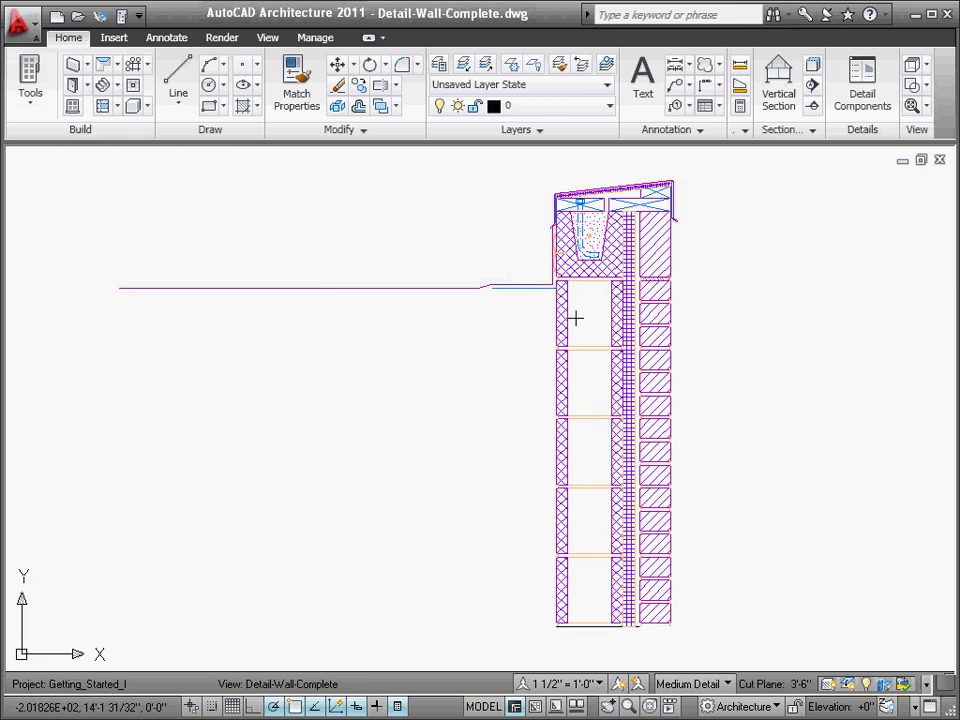
Step: Replace one CMU block in the wall with a Single 8" X 8" Bond Beams unit
click(556, 373)
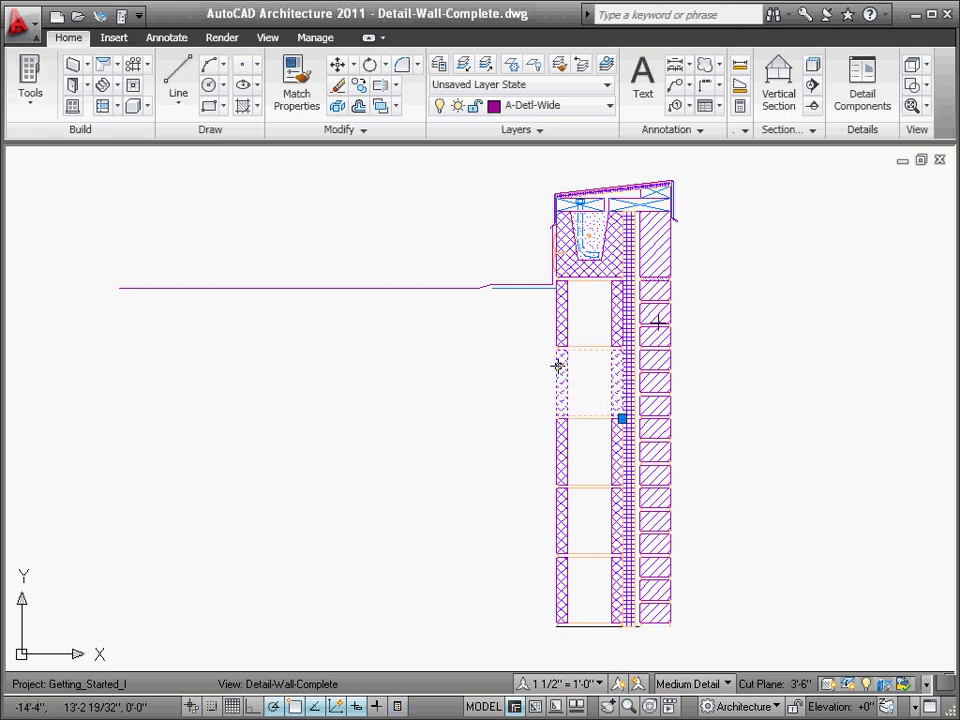
right_click(697, 150)
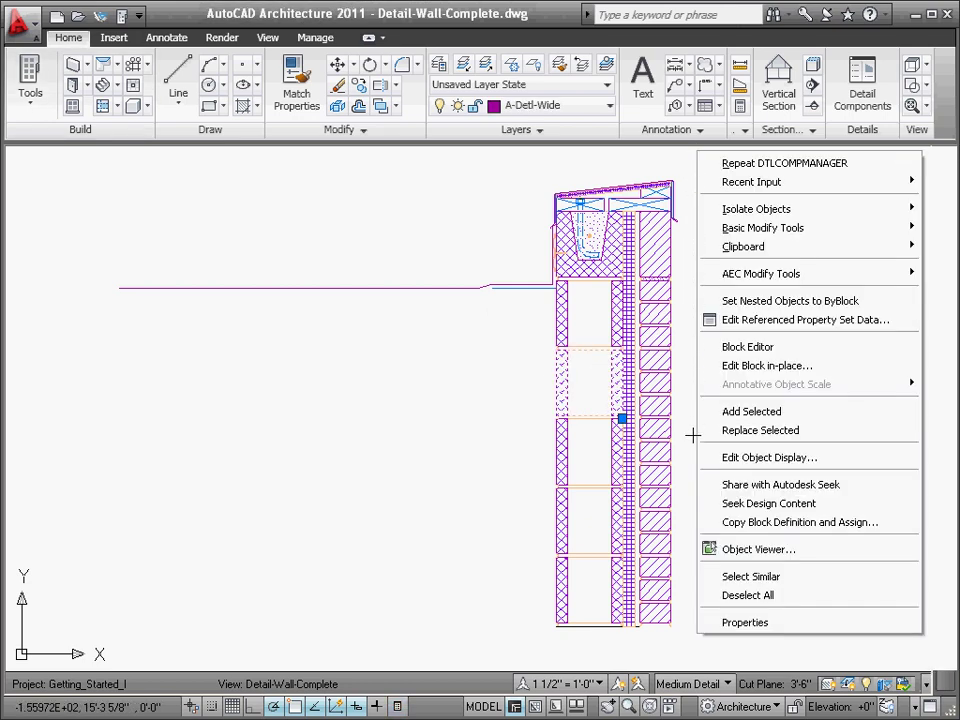
click(730, 431)
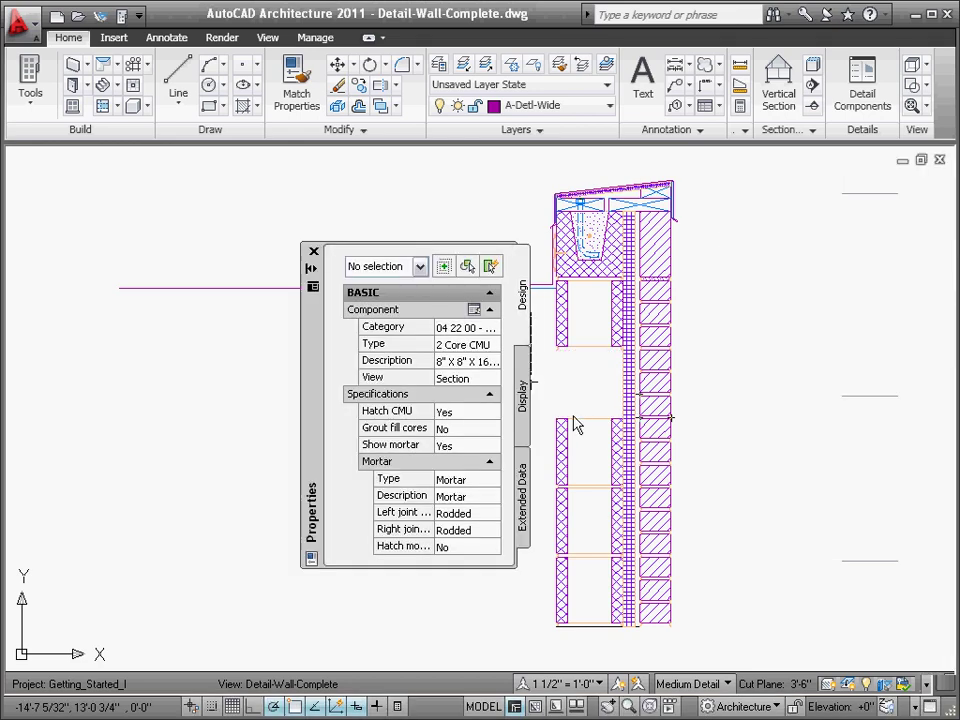
click(494, 344)
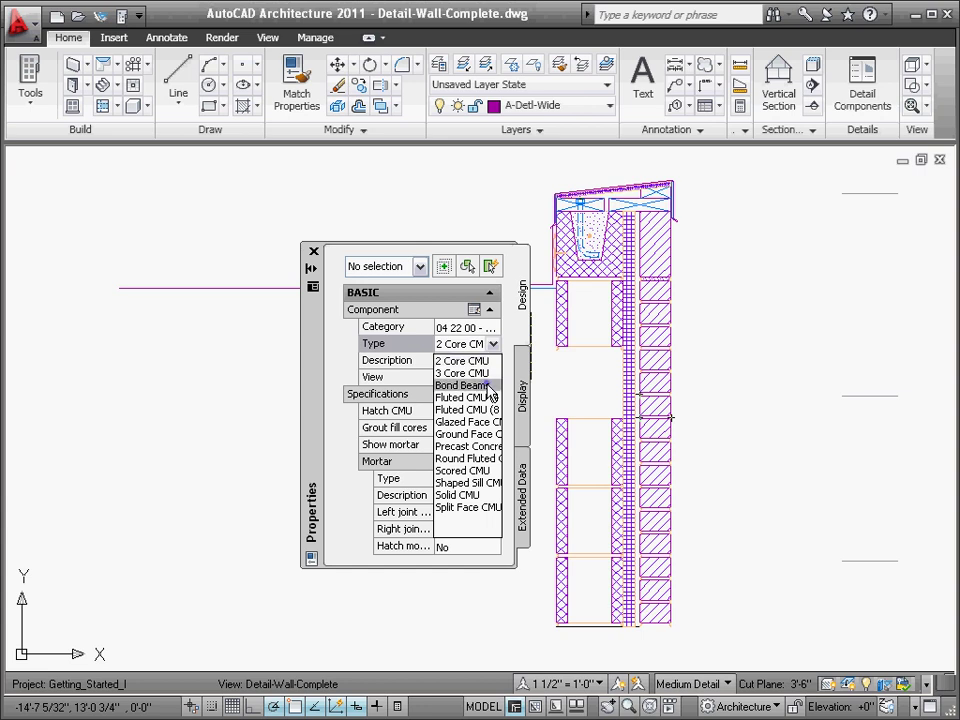
click(489, 386)
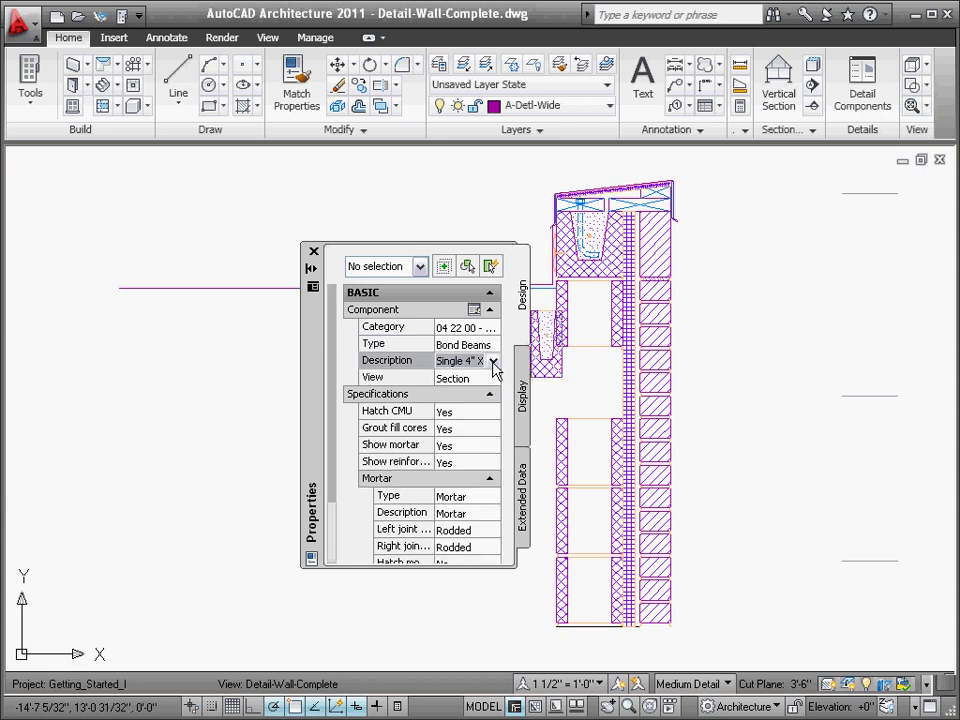
click(493, 361)
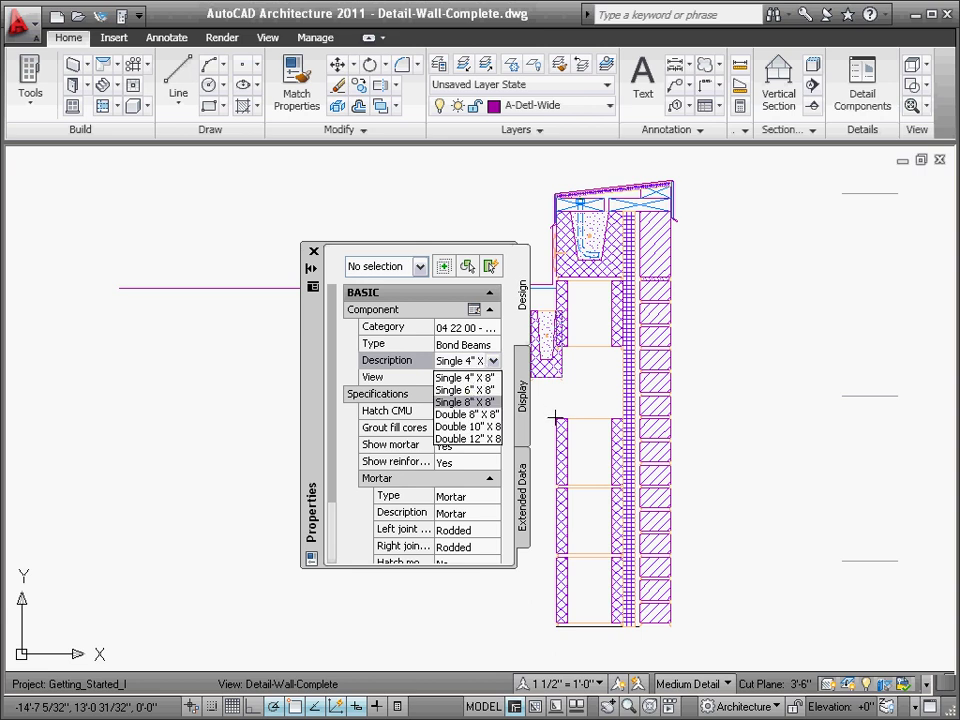
click(466, 401)
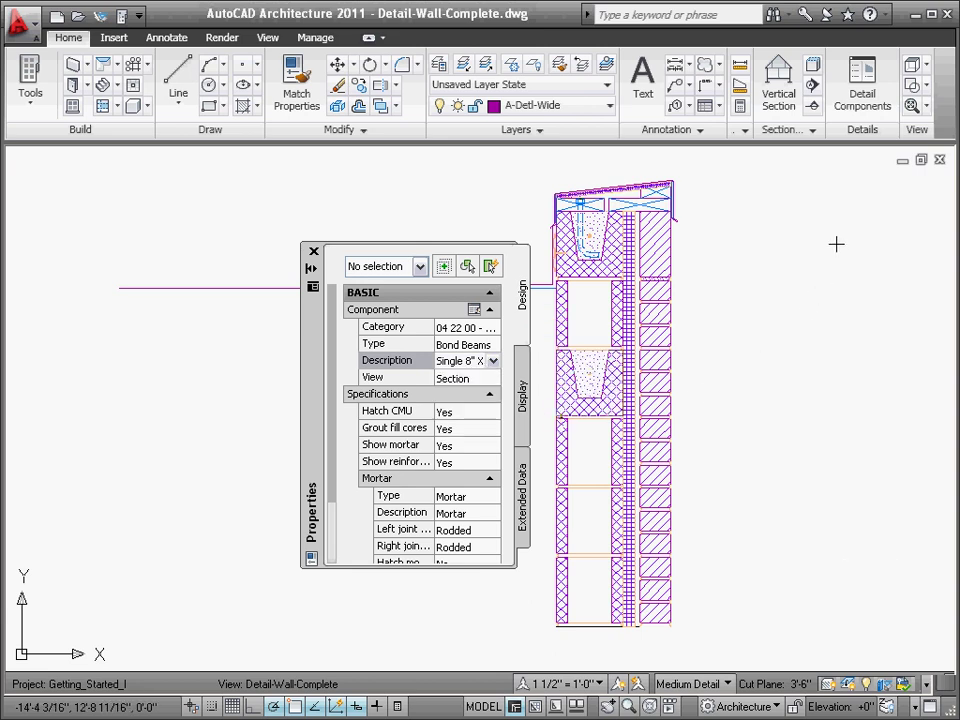
click(860, 80)
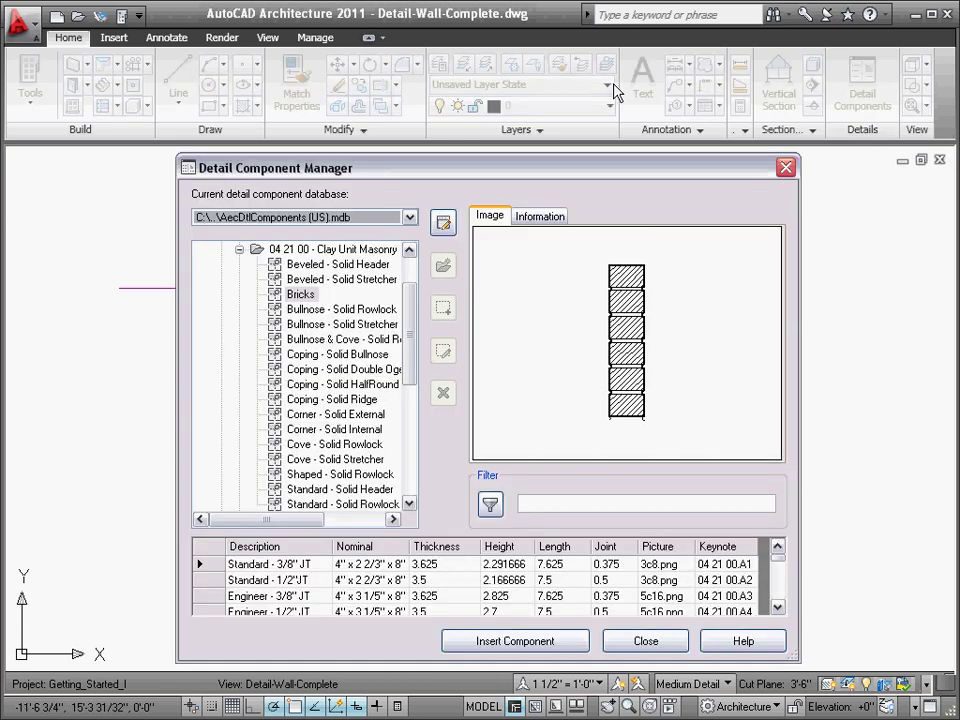
Step: Choose the 12H6 joist from Division 05 Steel Joist Framing > H-Series Open Web Joists and insert it
click(239, 249)
click(222, 295)
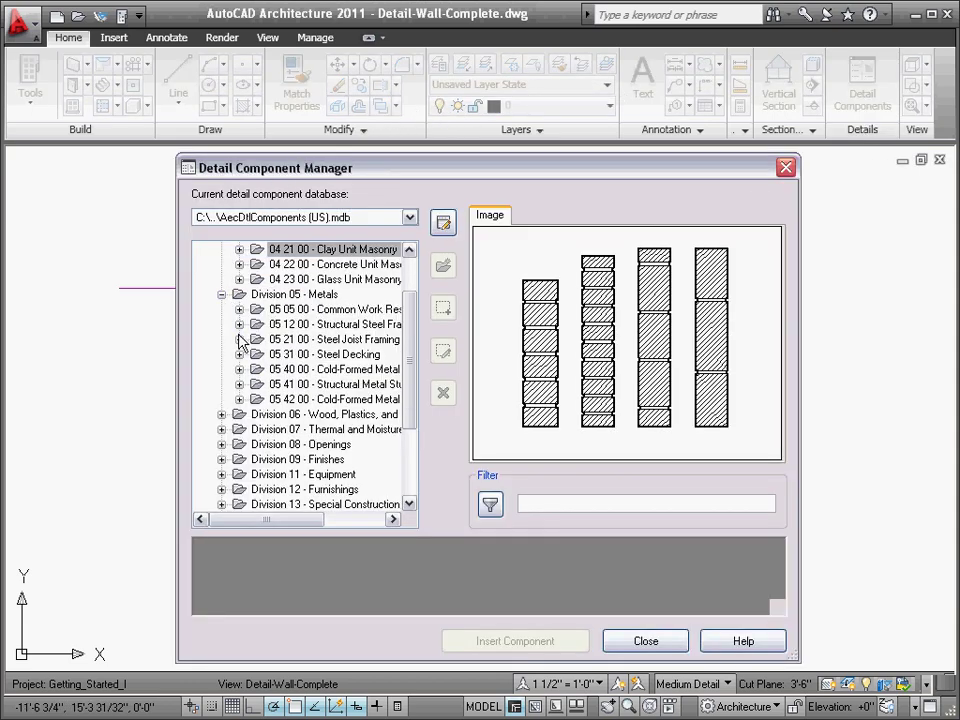
click(240, 340)
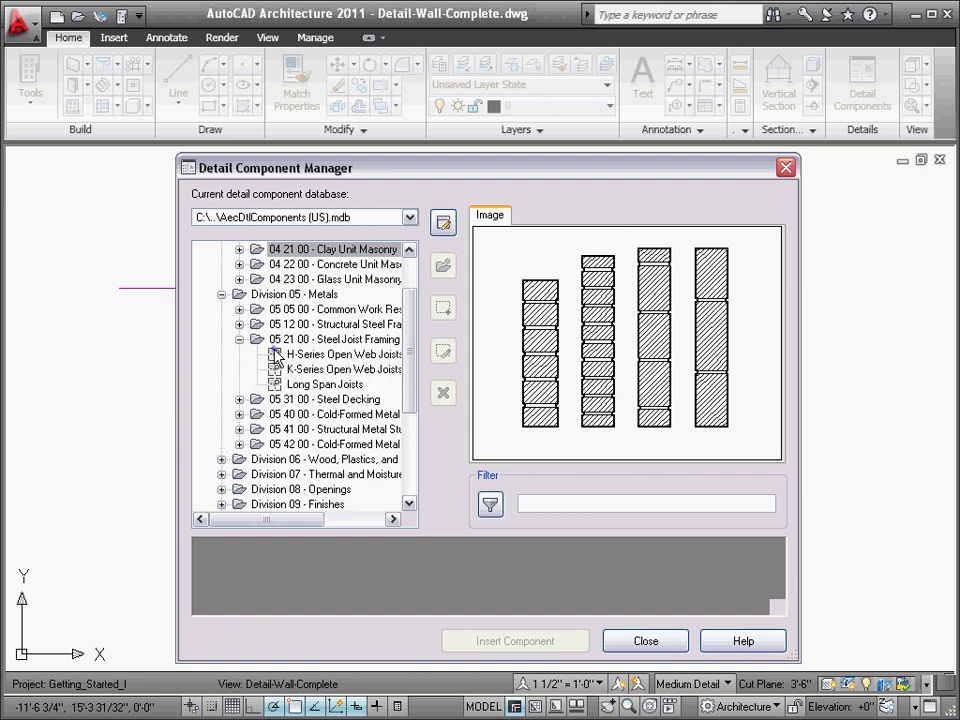
click(276, 355)
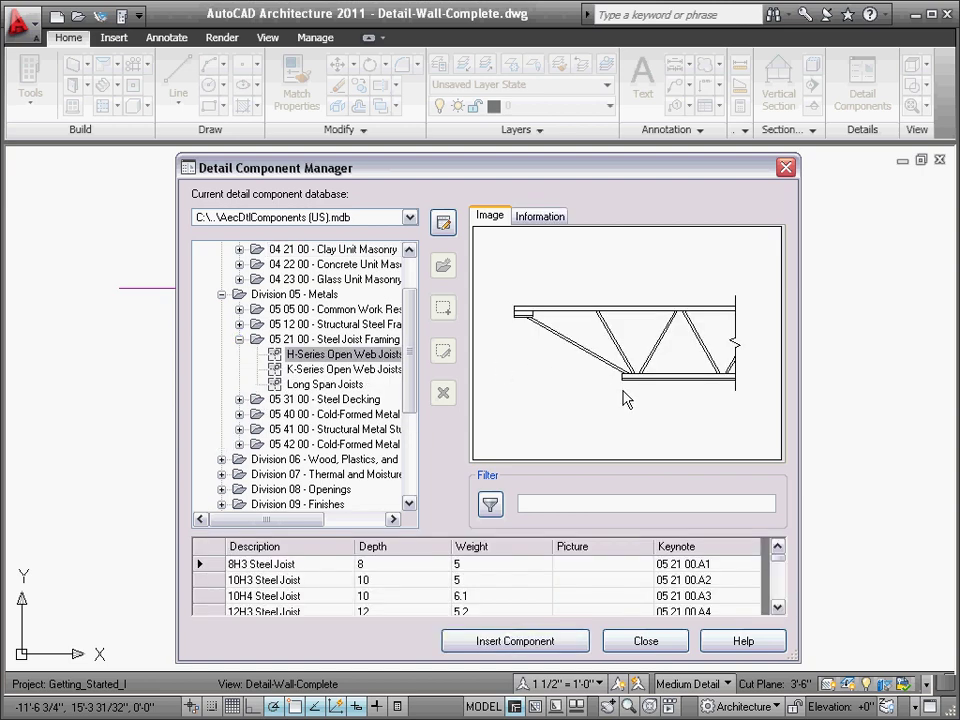
click(781, 566)
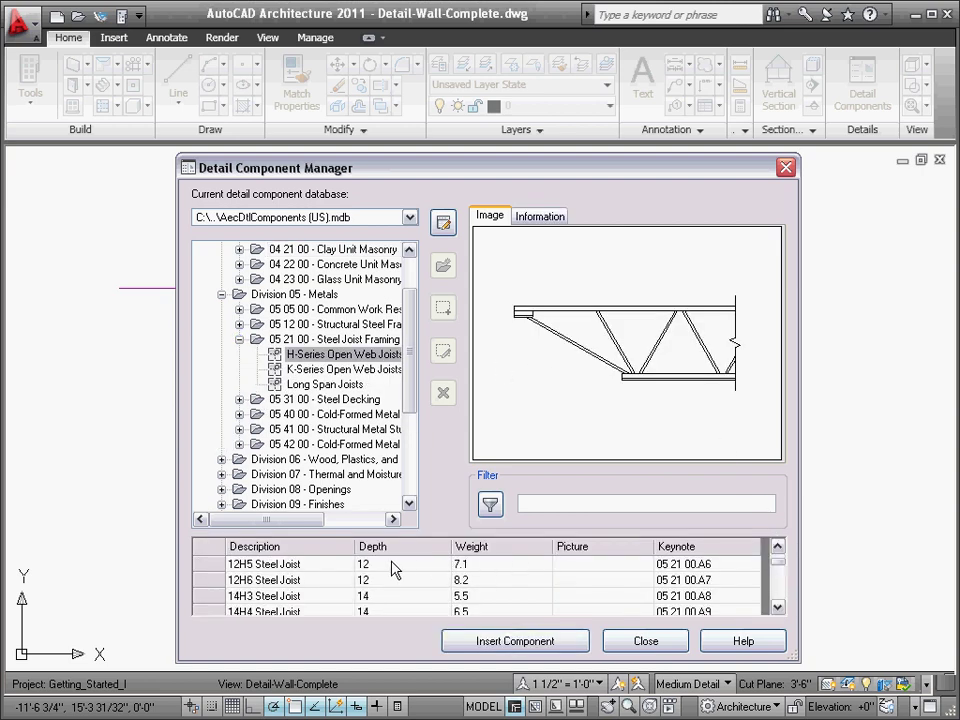
click(200, 585)
click(514, 641)
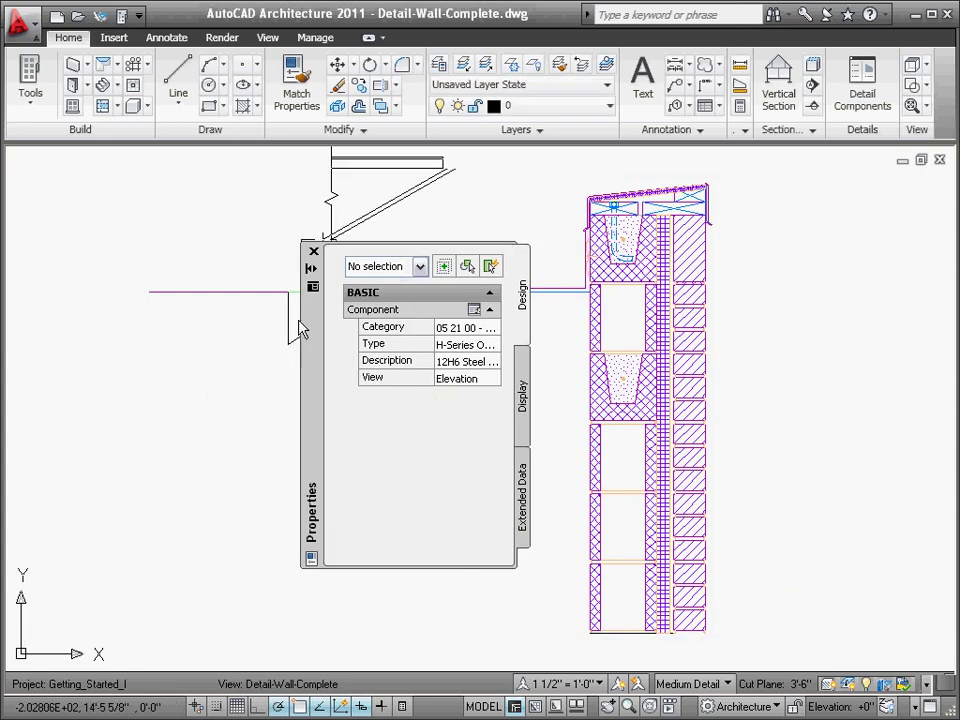
Step: Place the joist bearing on the wall at the bond beam, extending left
click(588, 354)
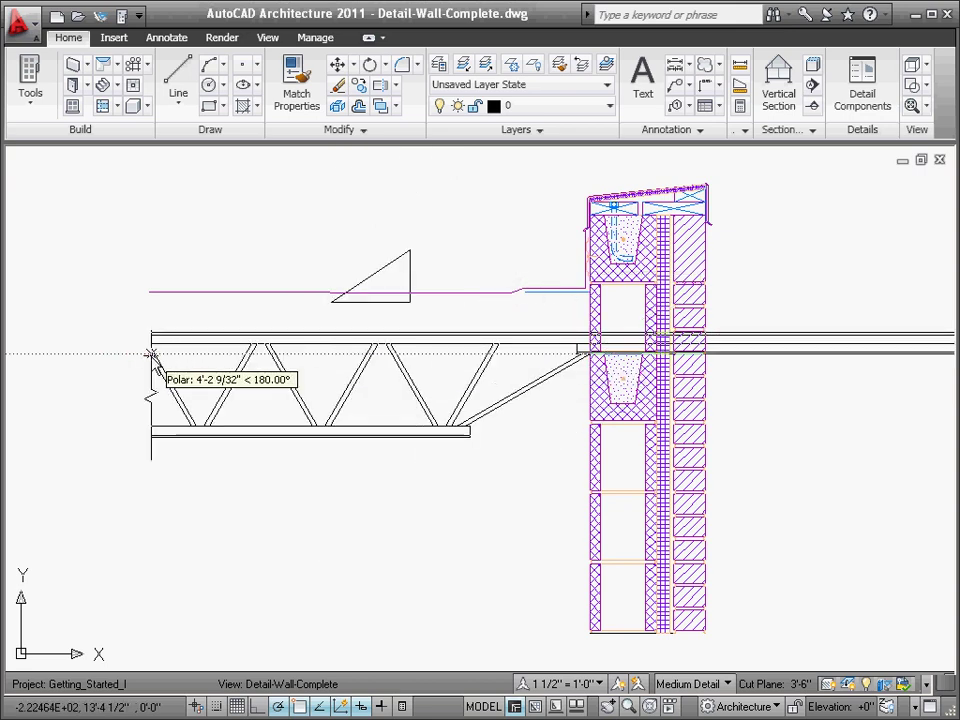
click(151, 354)
key(Return)
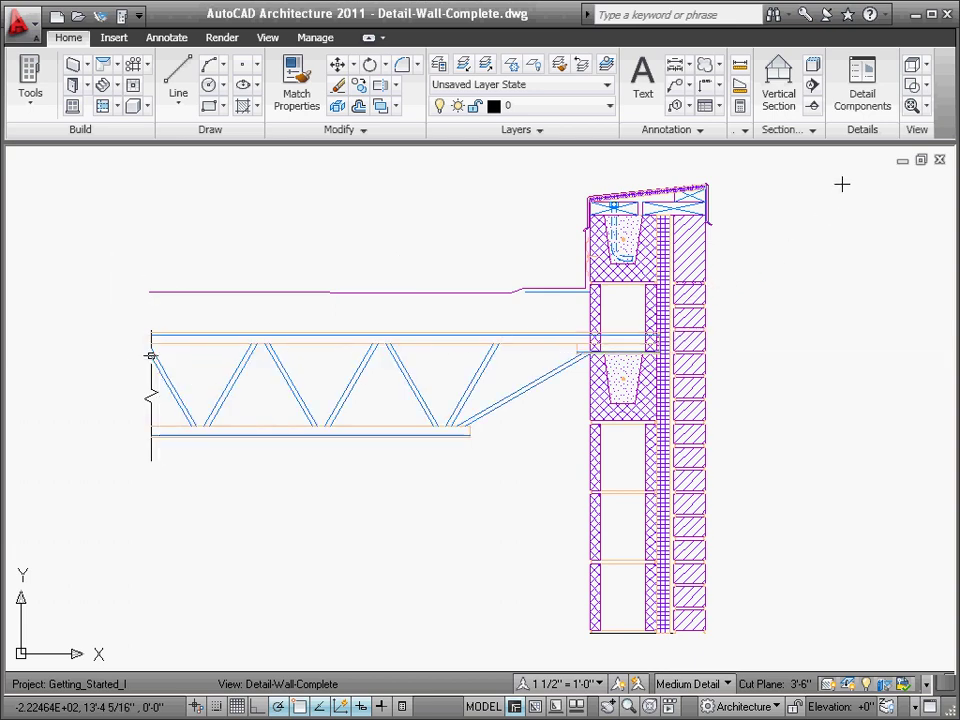
Step: Insert 1.5 NR 18 roof decking in End view, starting where the joist top meets the wall
click(862, 86)
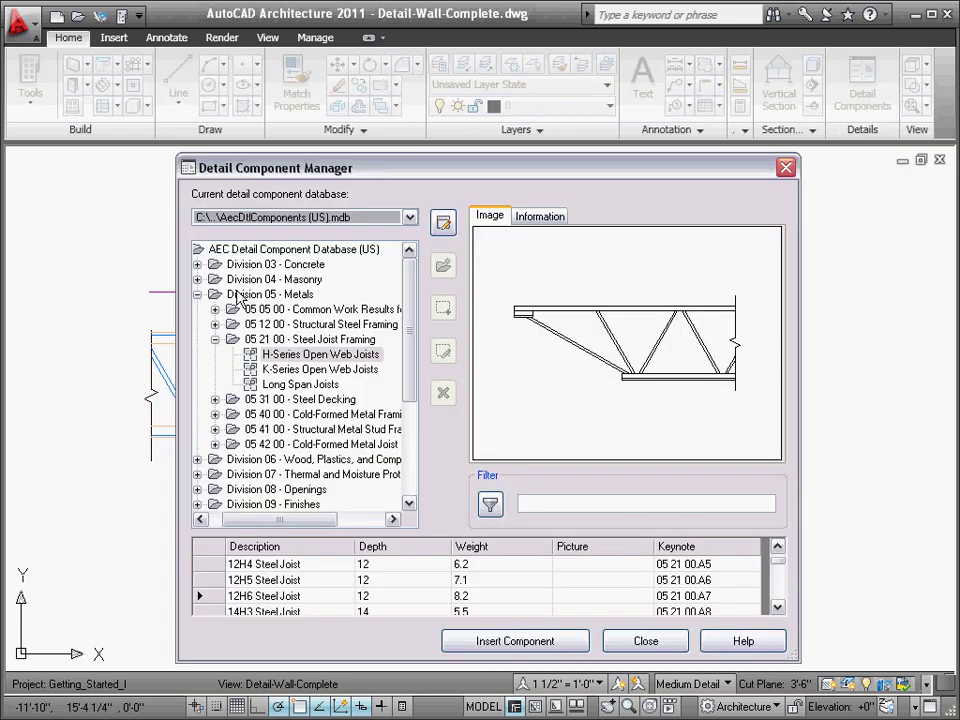
click(214, 400)
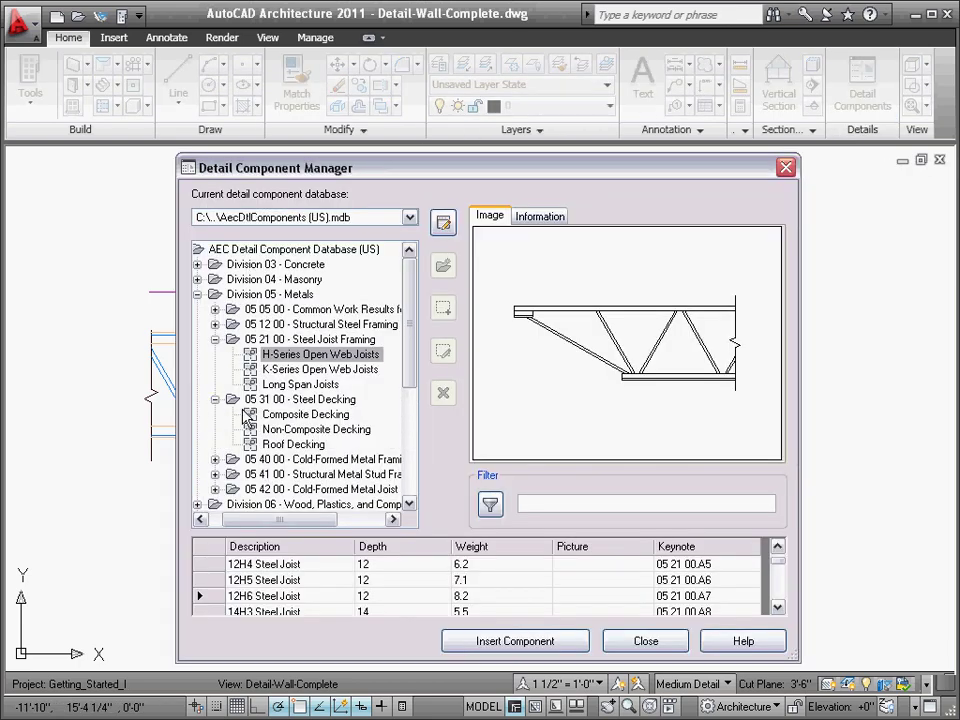
click(285, 444)
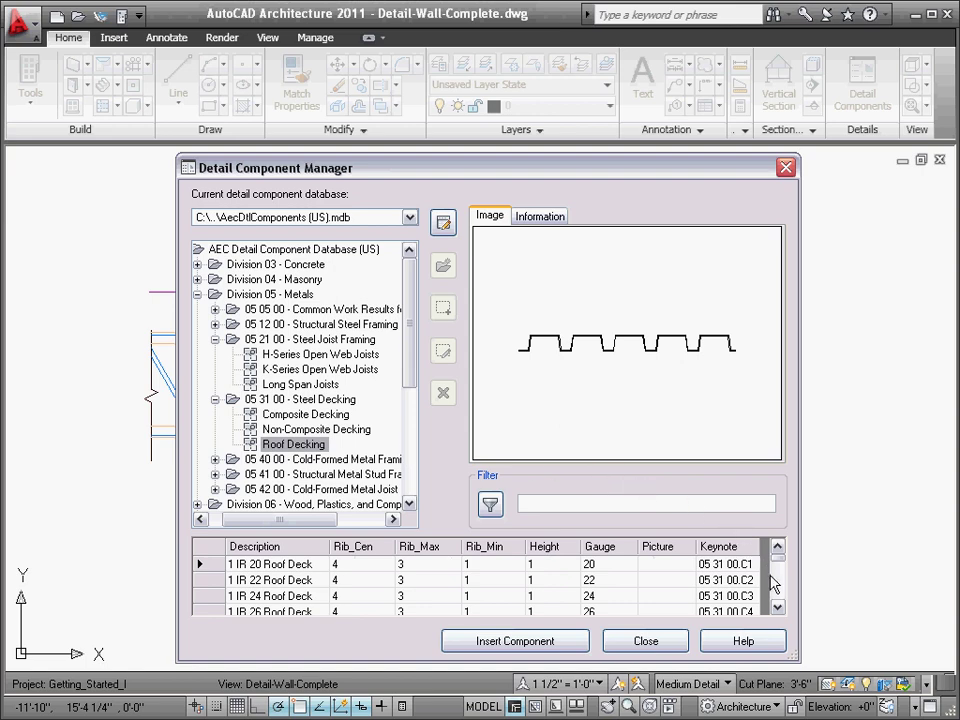
scroll(776, 606, down, 1)
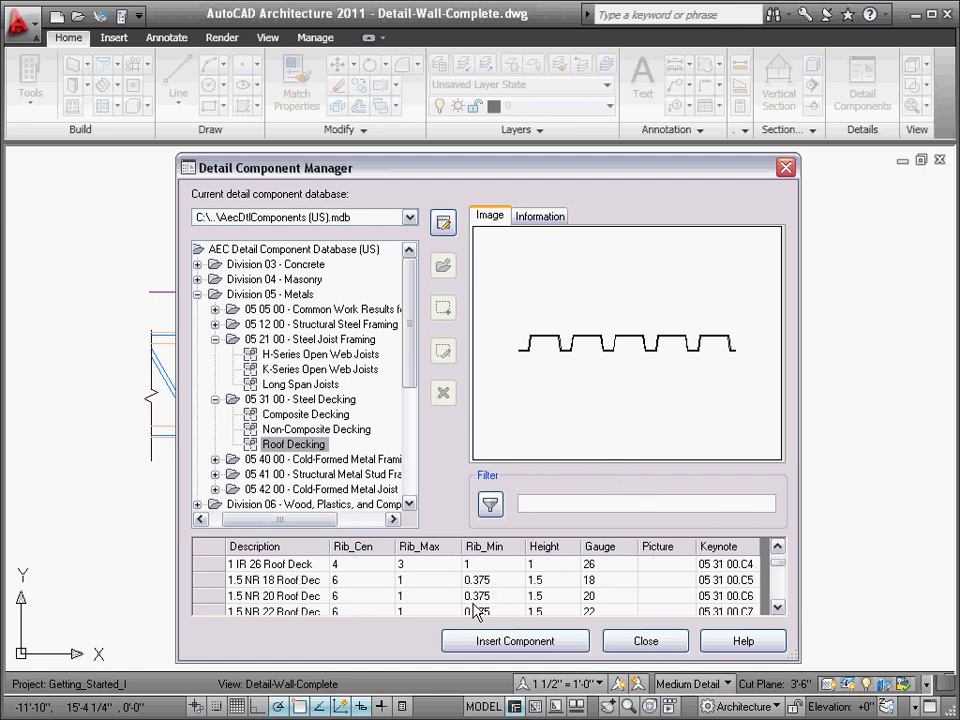
click(208, 583)
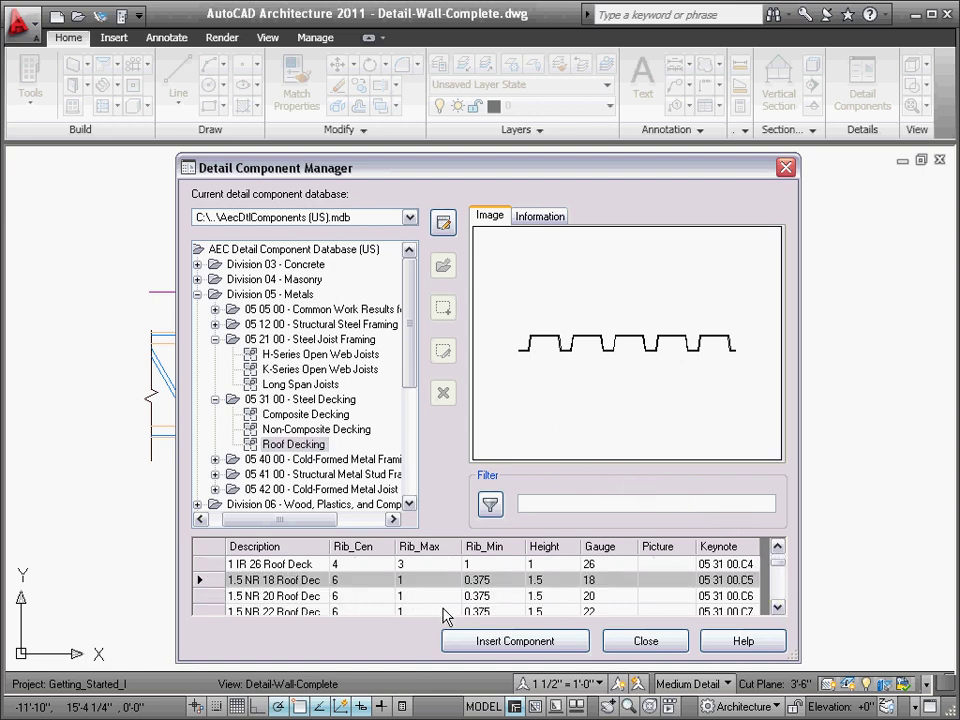
click(468, 642)
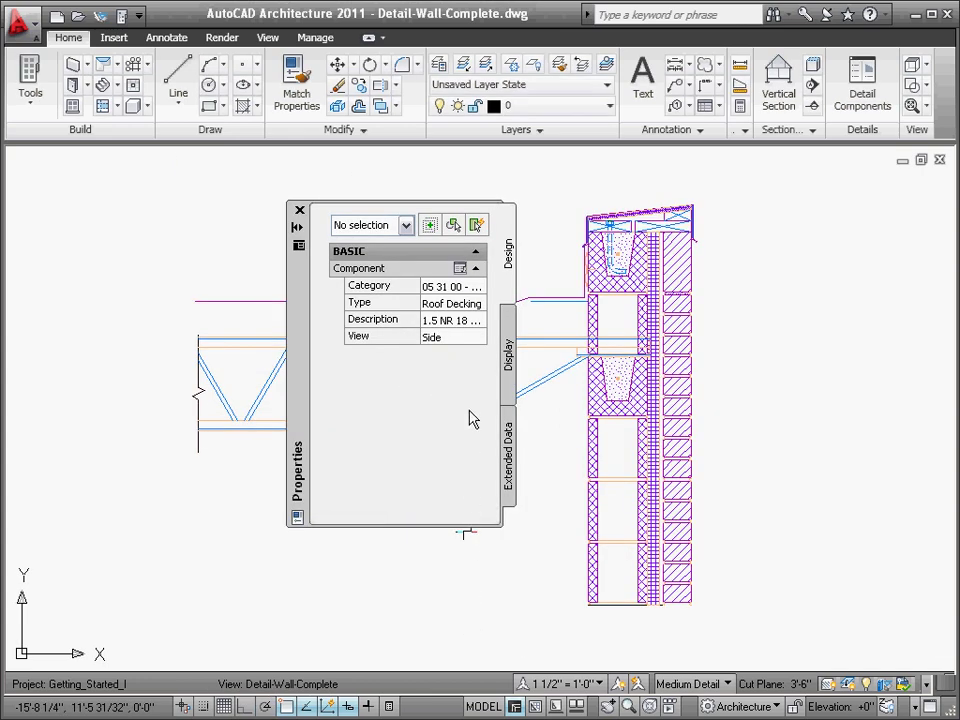
click(476, 340)
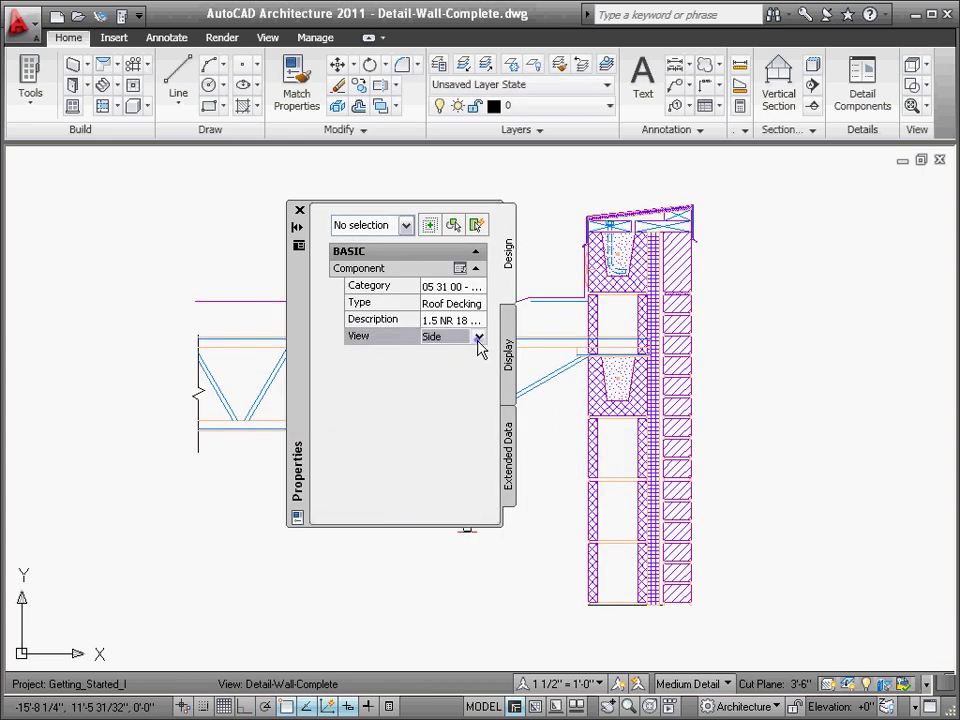
click(477, 339)
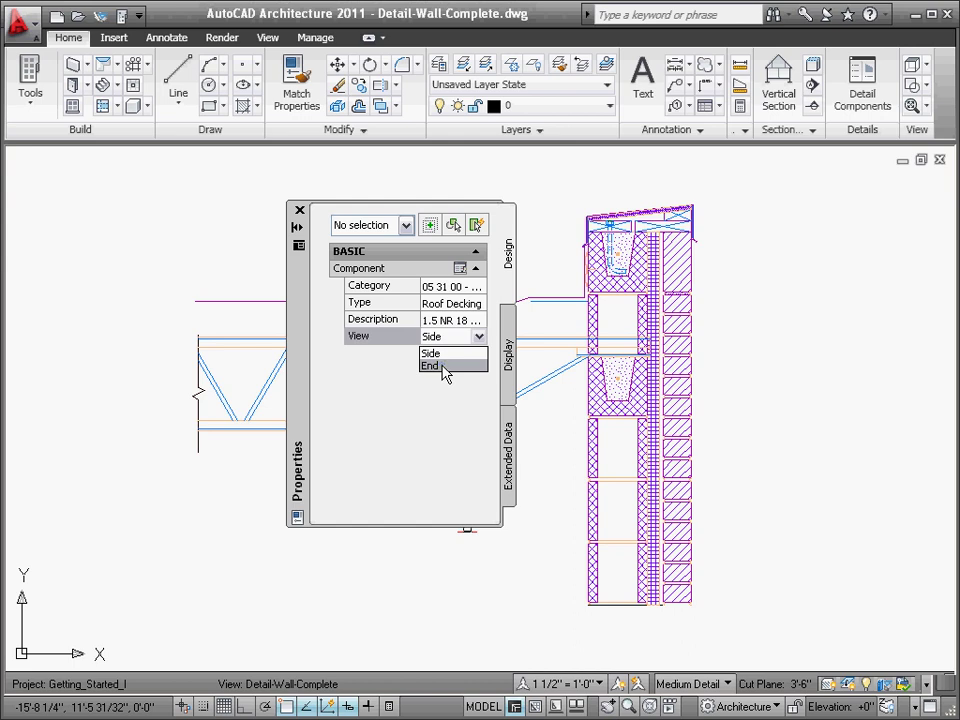
click(583, 336)
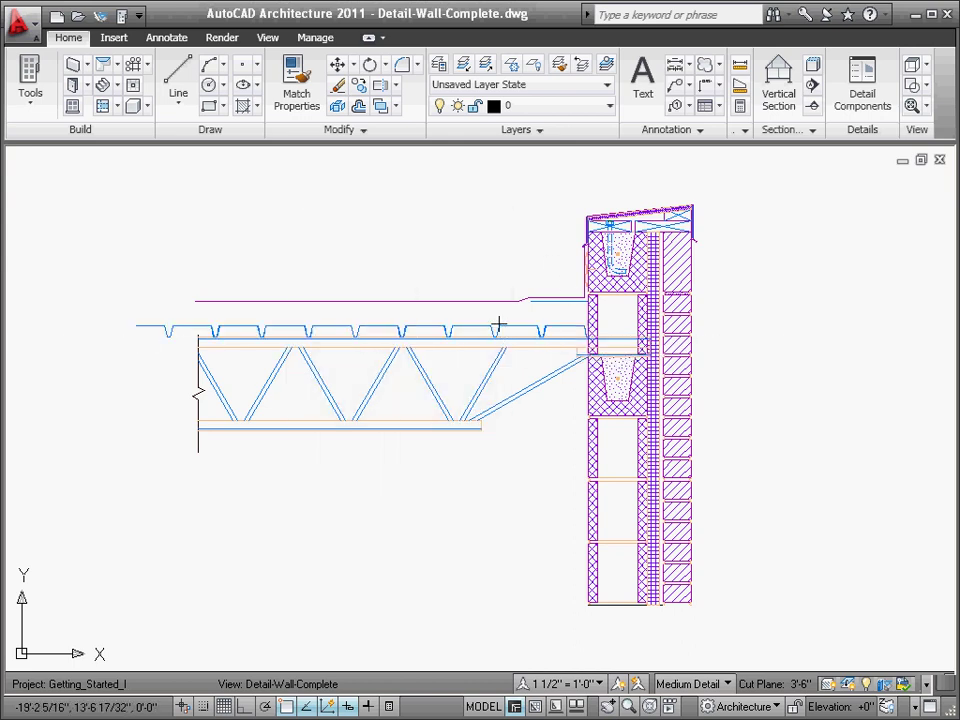
Step: Filter the detail components for 'Insulation' and insert 2" Rigid Insulation
click(866, 90)
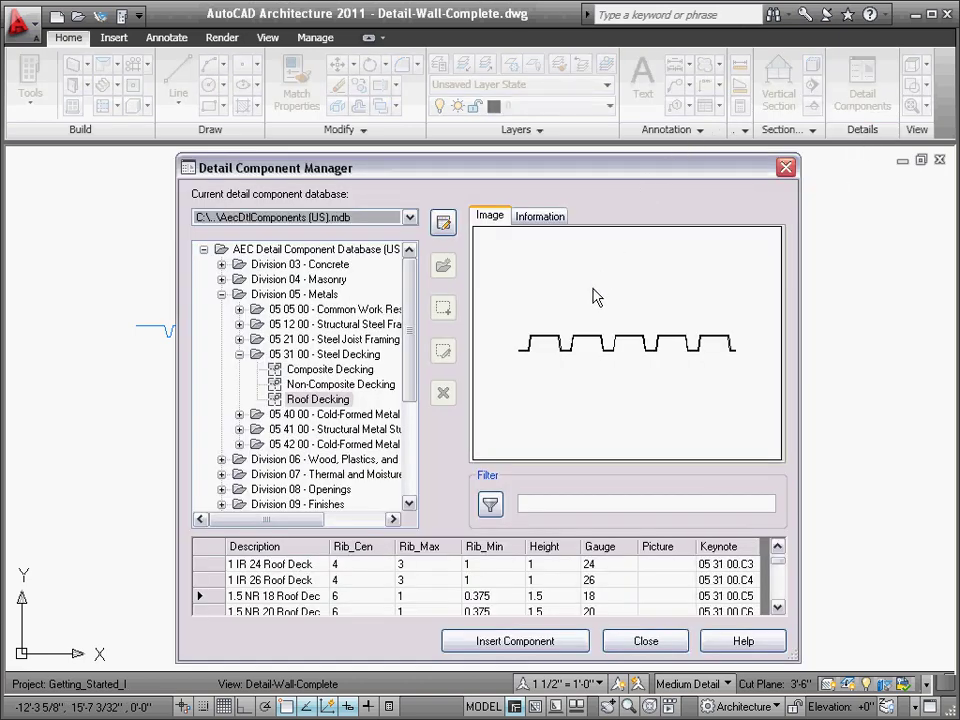
click(566, 506)
text(Insulation)
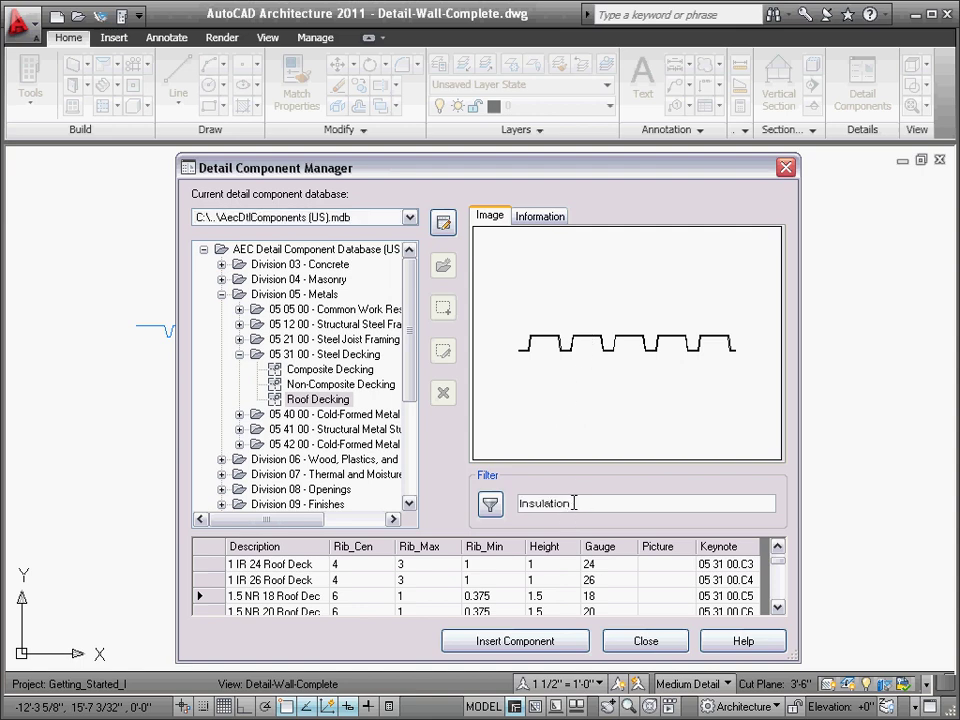
key(Return)
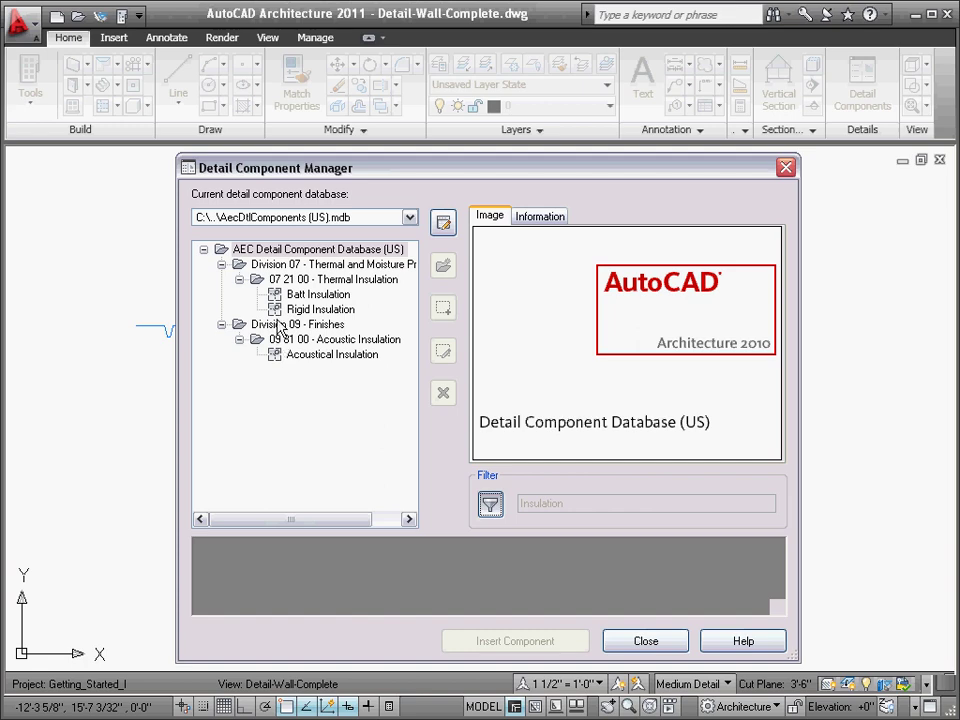
click(312, 309)
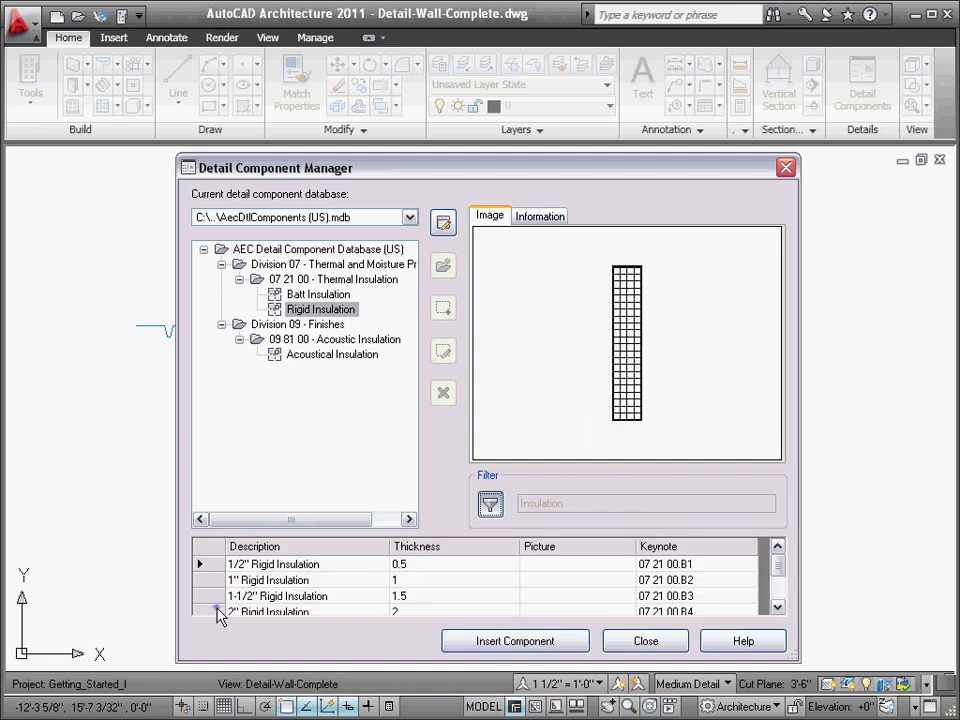
click(218, 609)
click(467, 641)
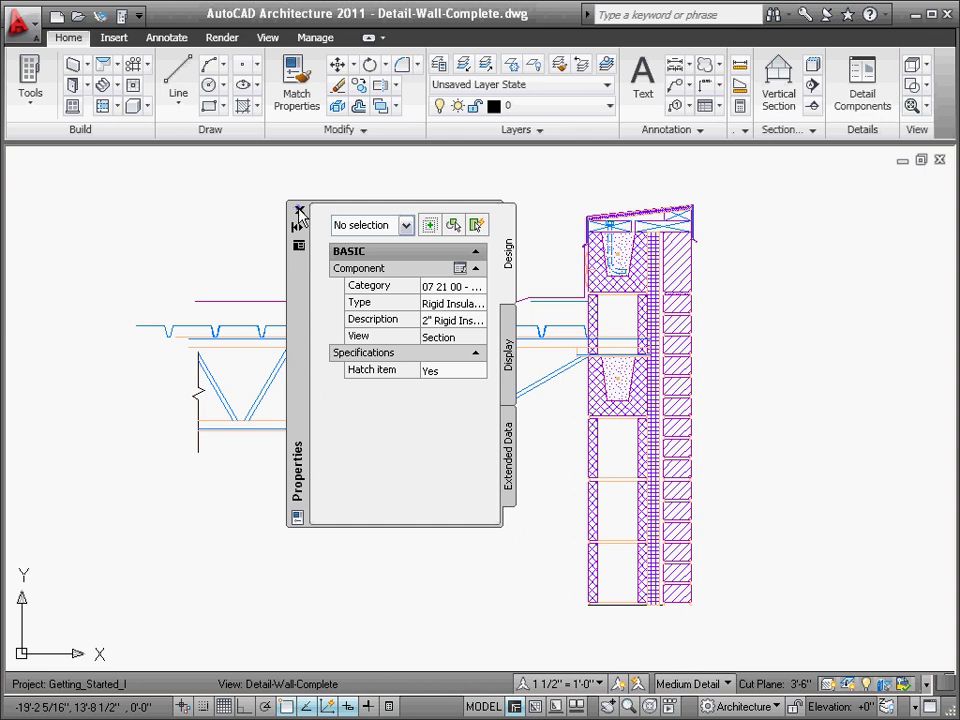
Step: Draw the insulation from the deck's left end to the wall face
click(299, 211)
click(134, 323)
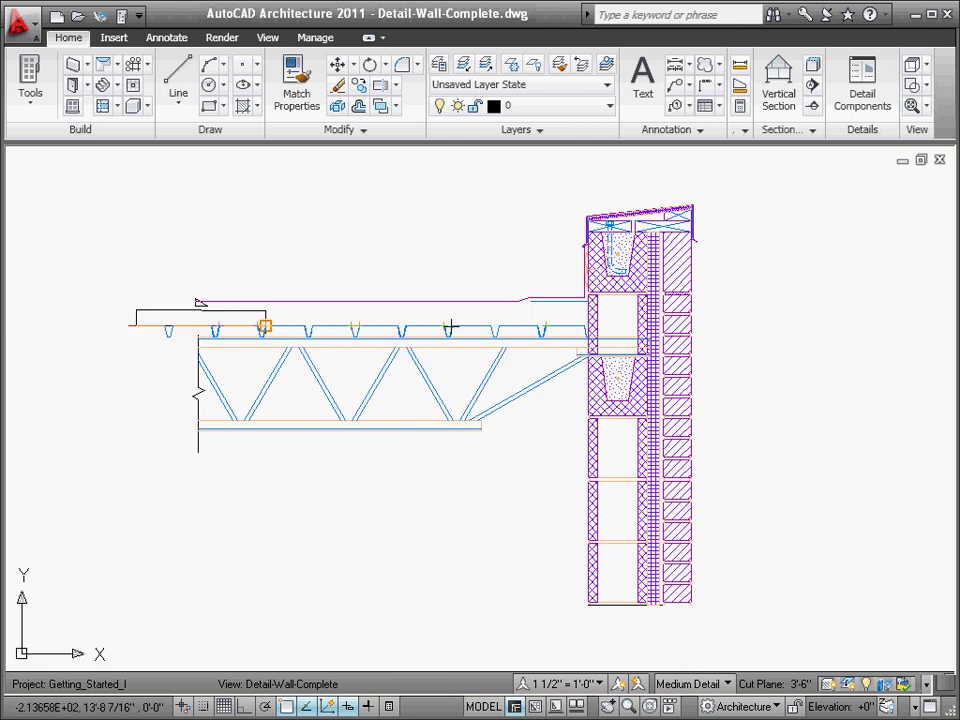
click(588, 325)
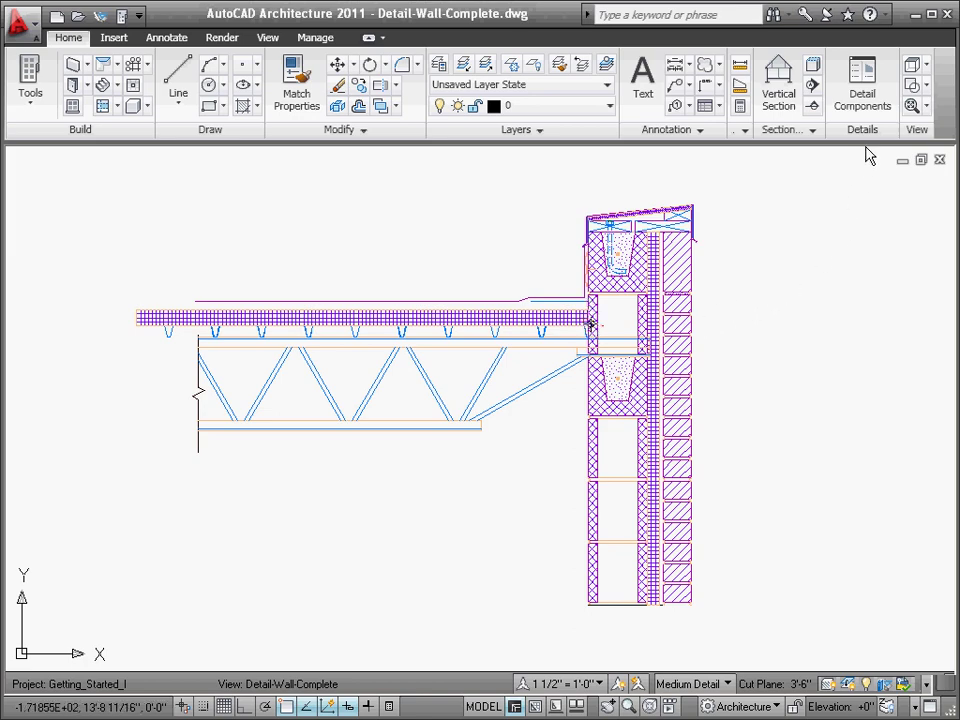
Step: Filter the detail components for 'Protection Board' and insert the 1/2" Protection Board
click(862, 88)
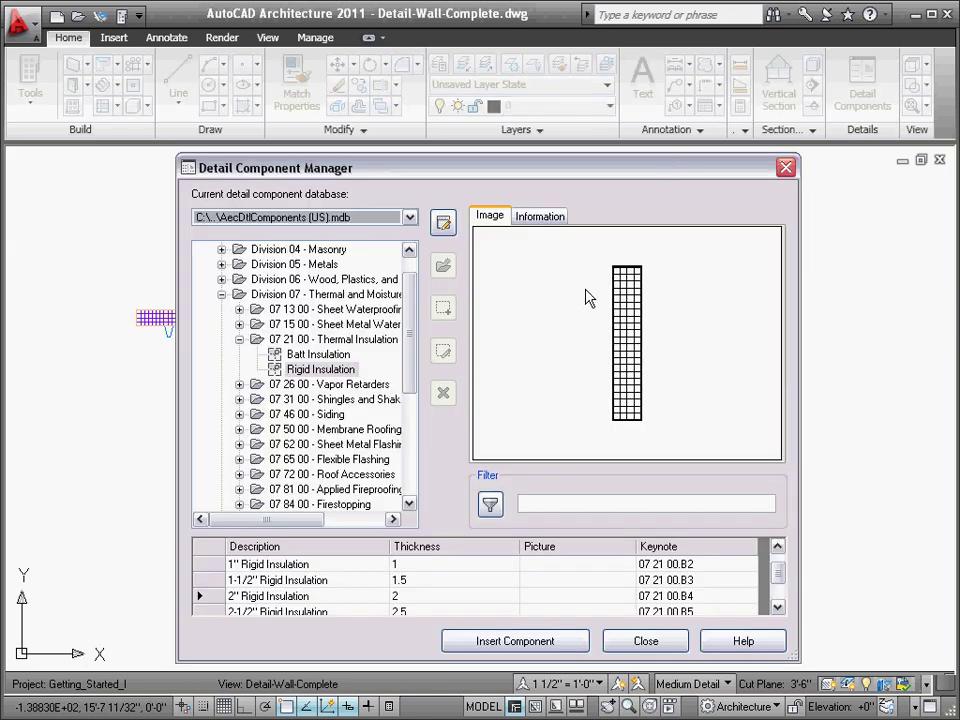
click(558, 504)
text(Protection Board)
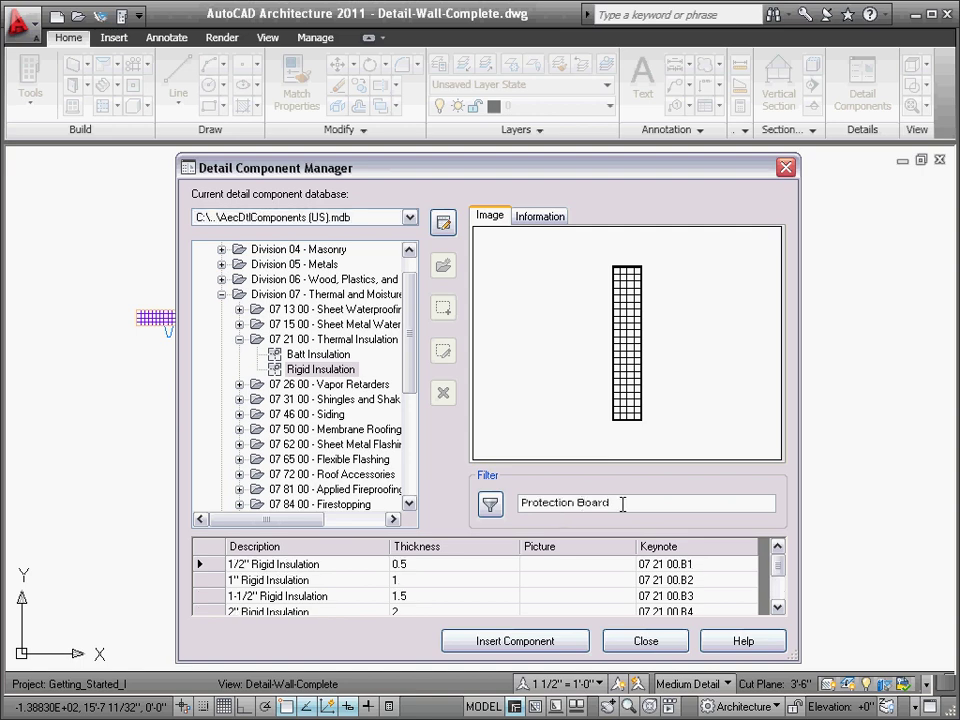
click(490, 504)
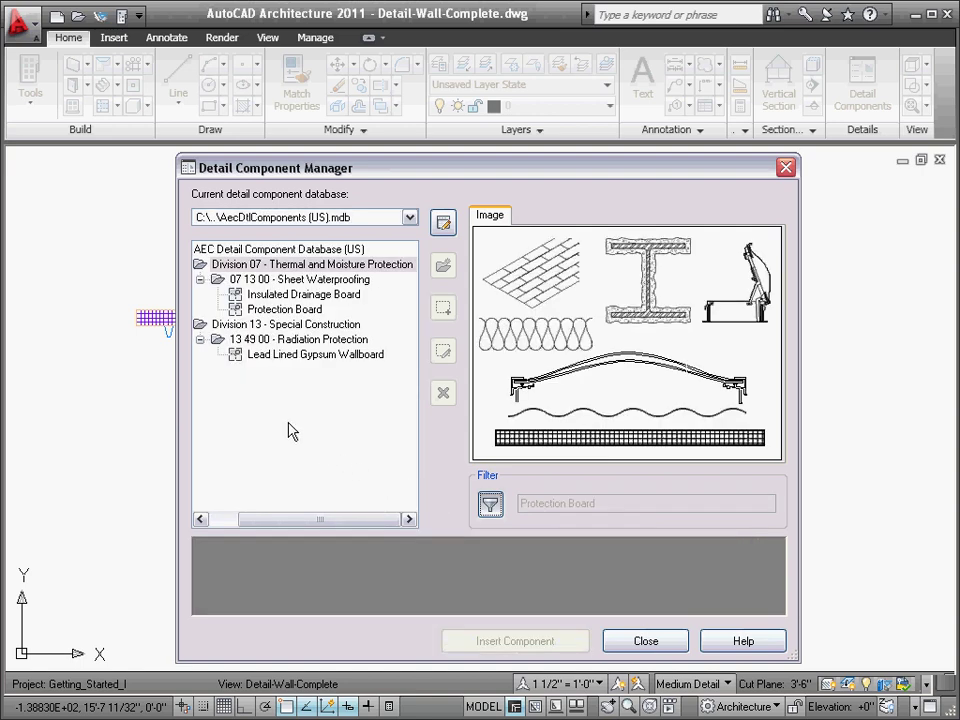
click(240, 313)
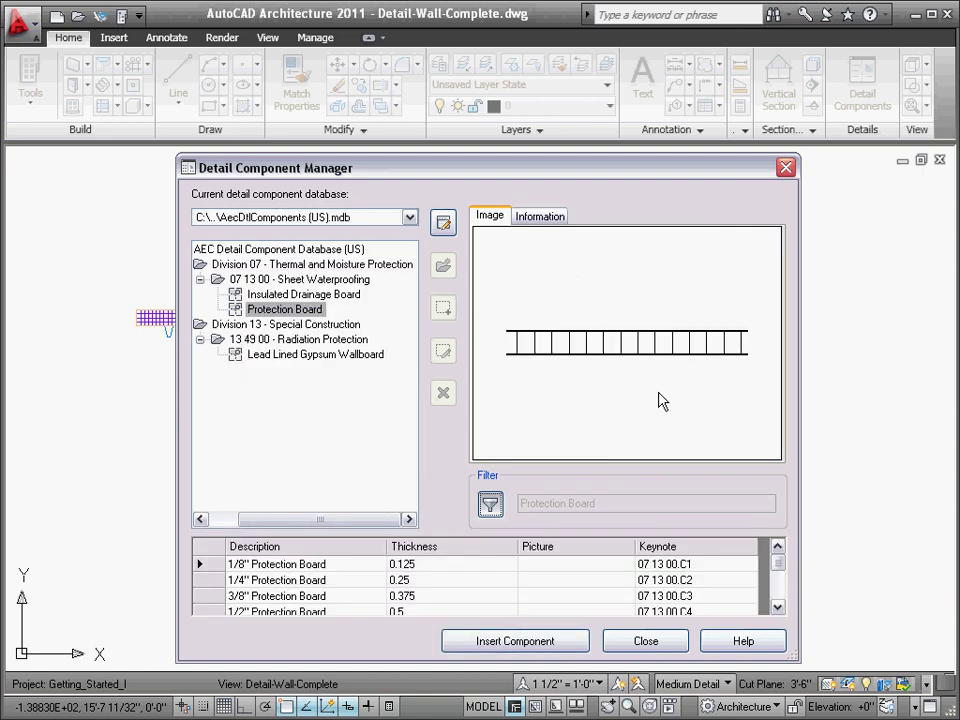
click(777, 607)
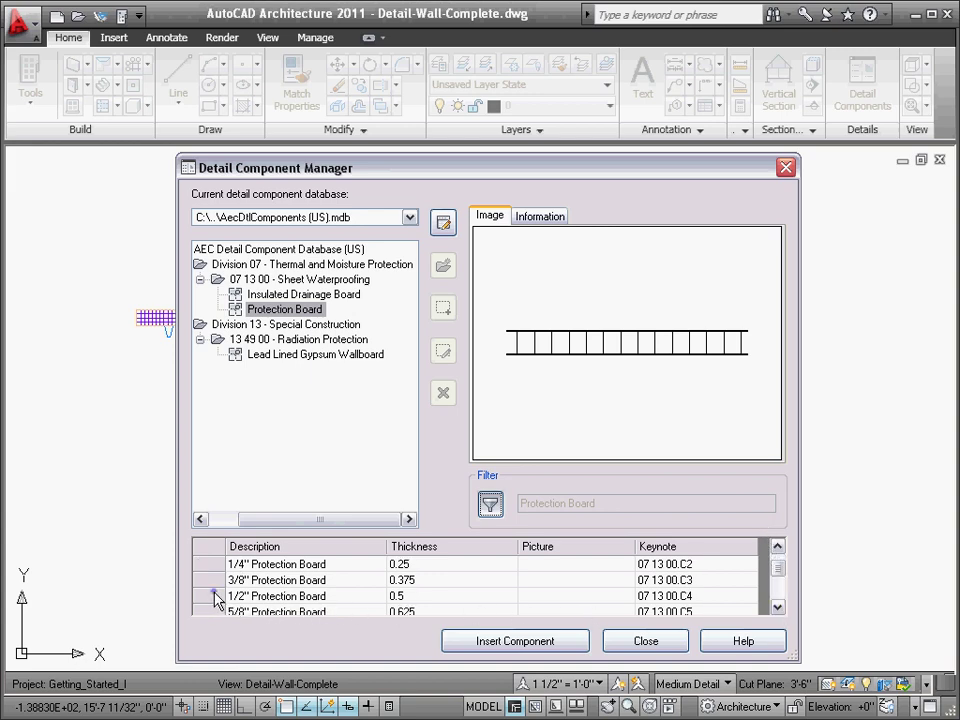
click(290, 597)
click(474, 639)
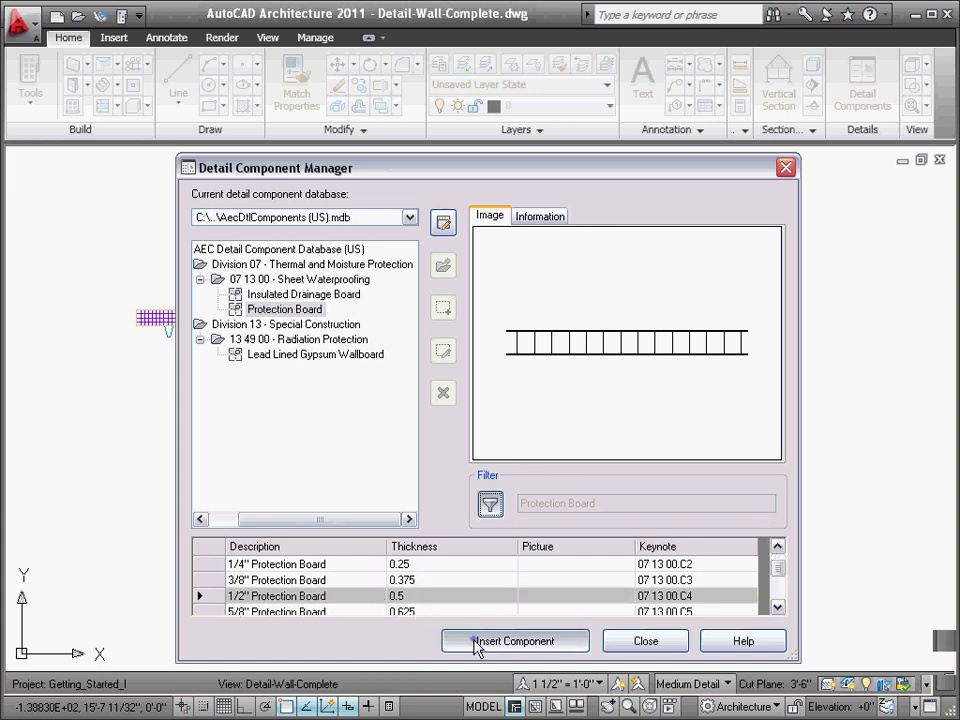
Step: Run the board across the insulation from its left end to its right end
click(298, 207)
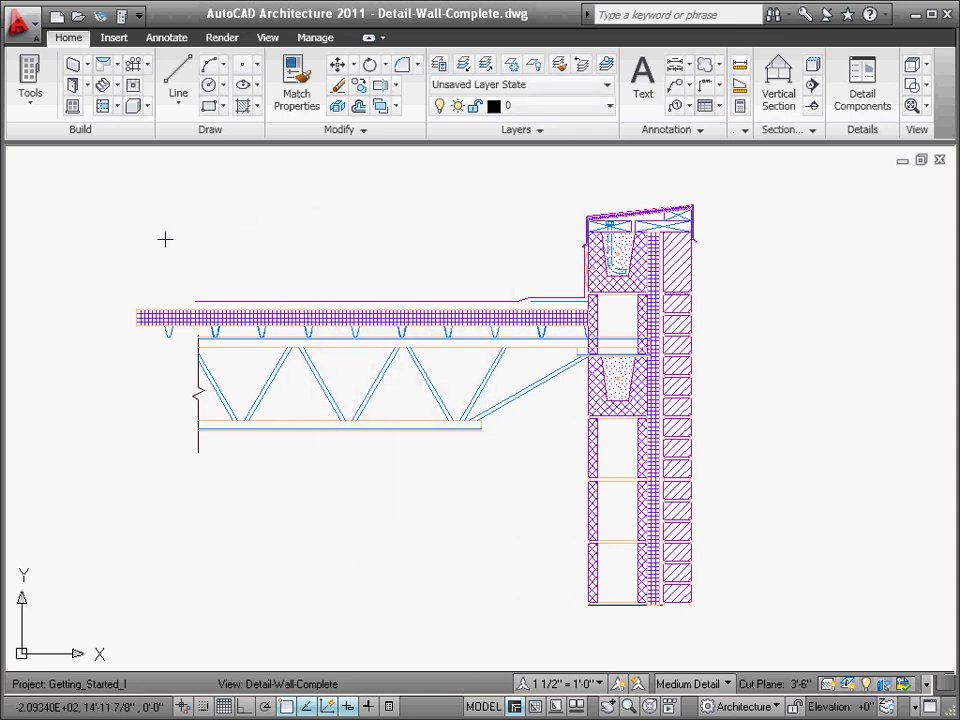
click(138, 309)
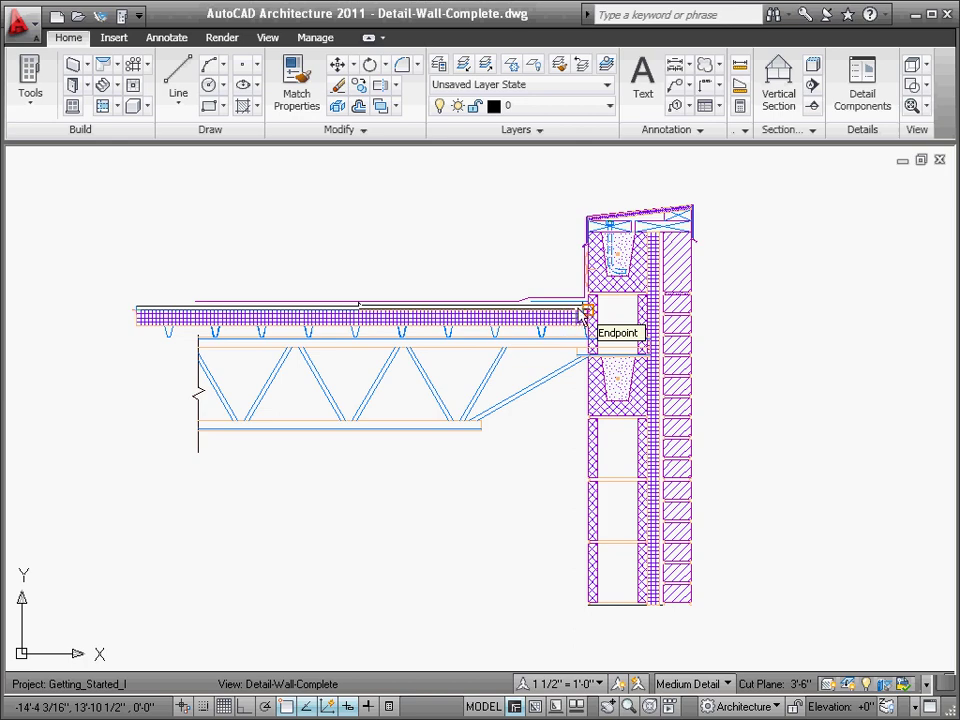
click(589, 311)
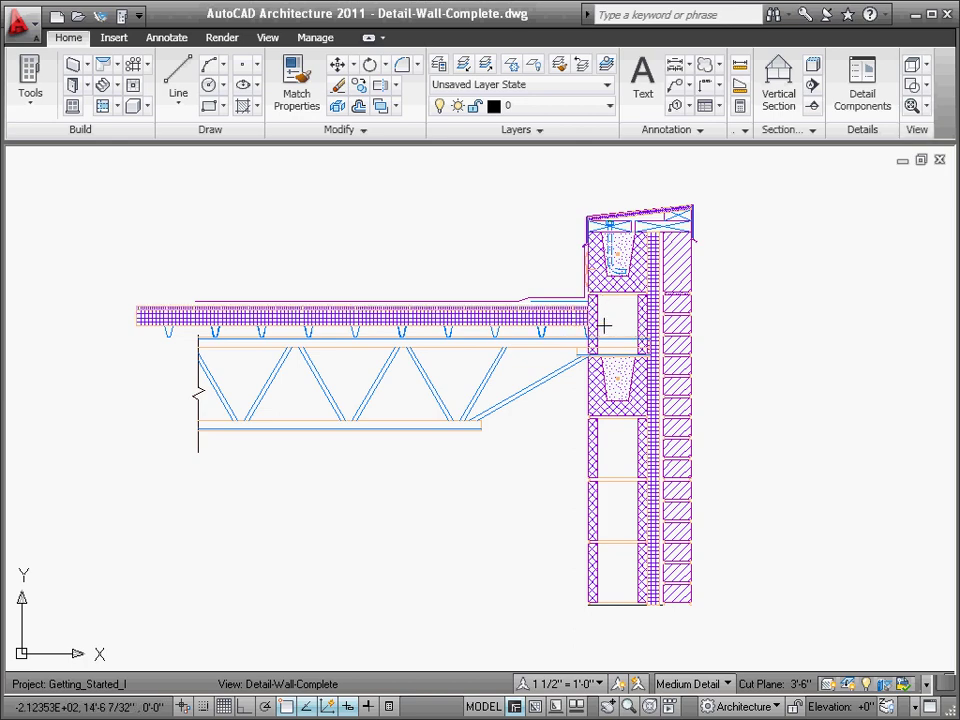
Step: Use AEC Obscure with the wall edge as the obscuring object to hide the steel joist linework
scroll(604, 325, up, 2)
scroll(600, 322, up, 1)
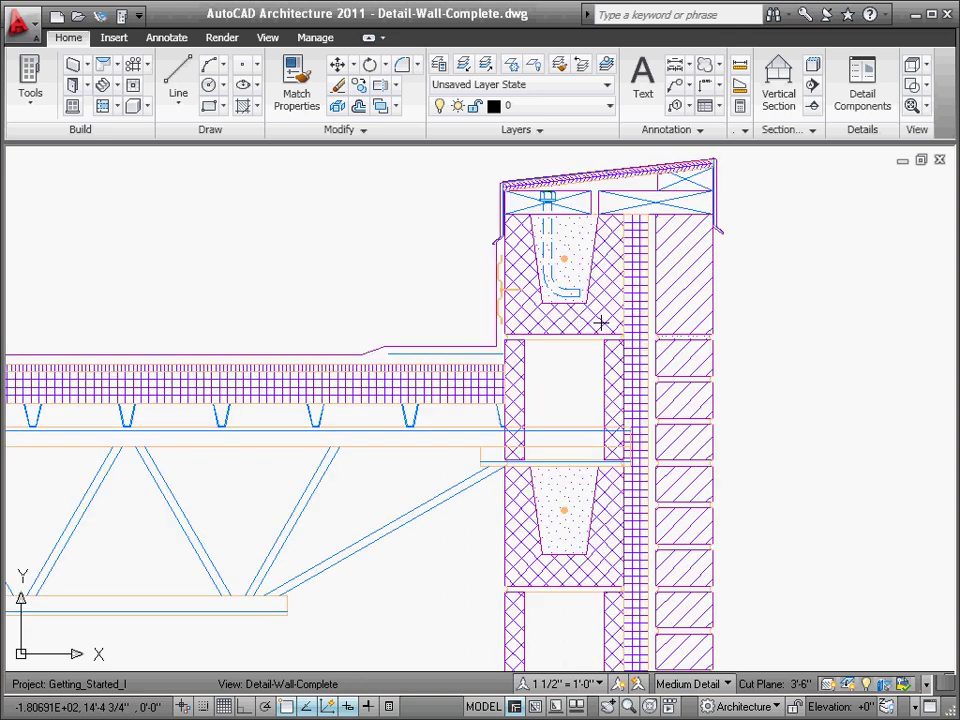
right_click(127, 181)
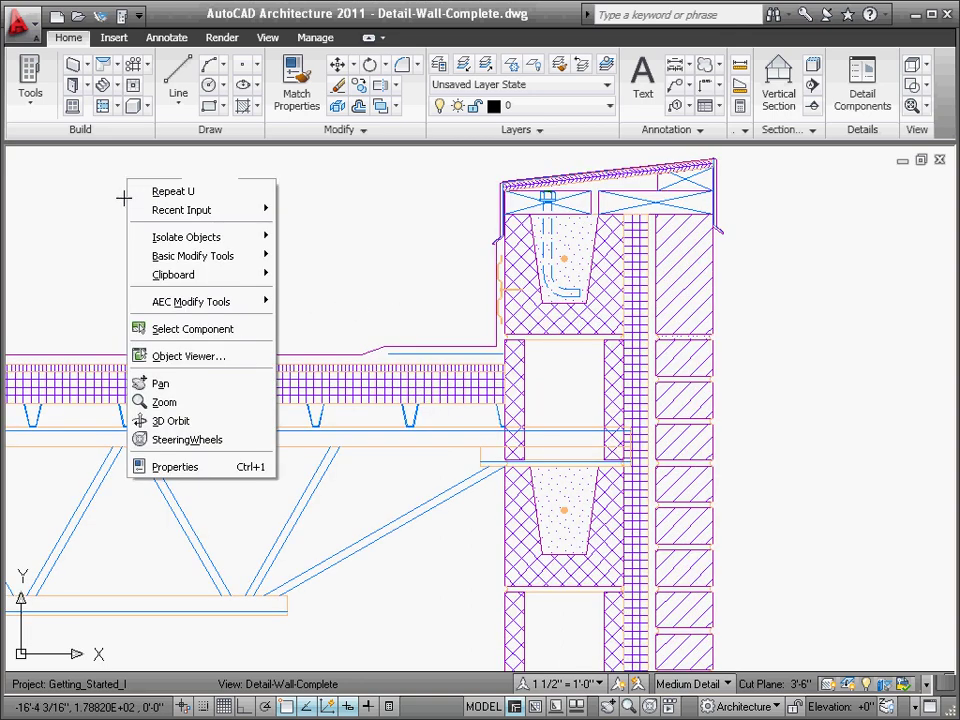
mouse_move(132, 301)
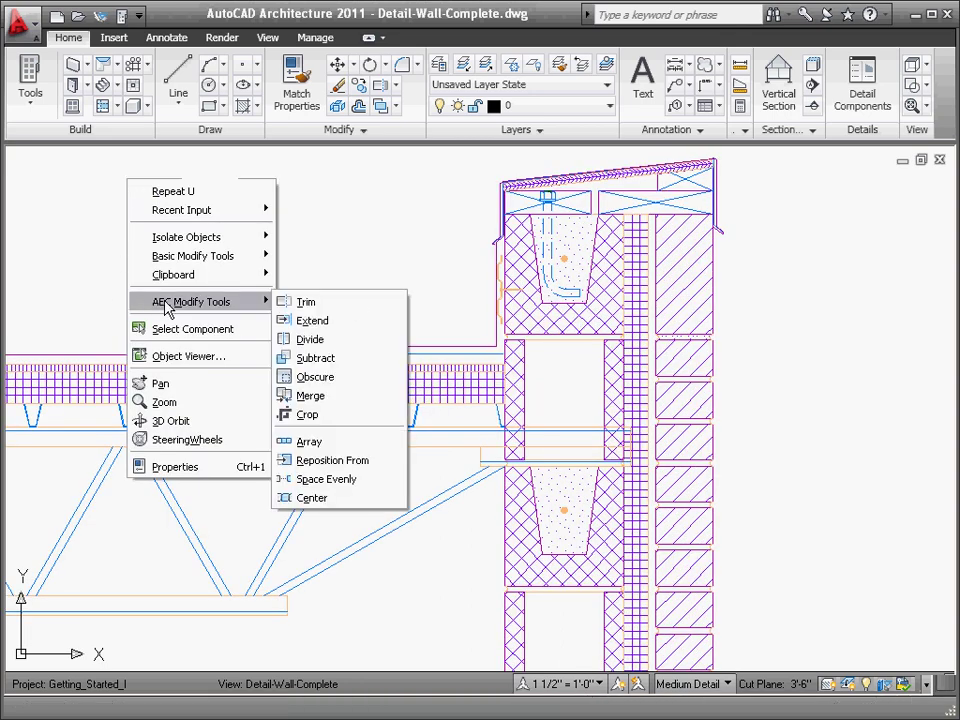
click(302, 375)
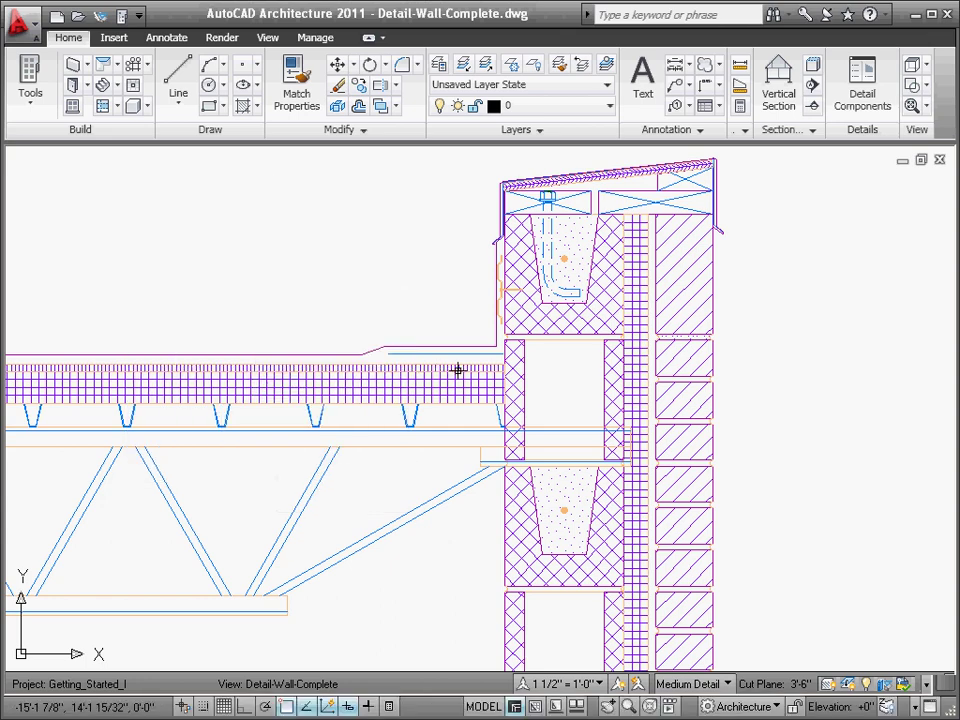
click(507, 346)
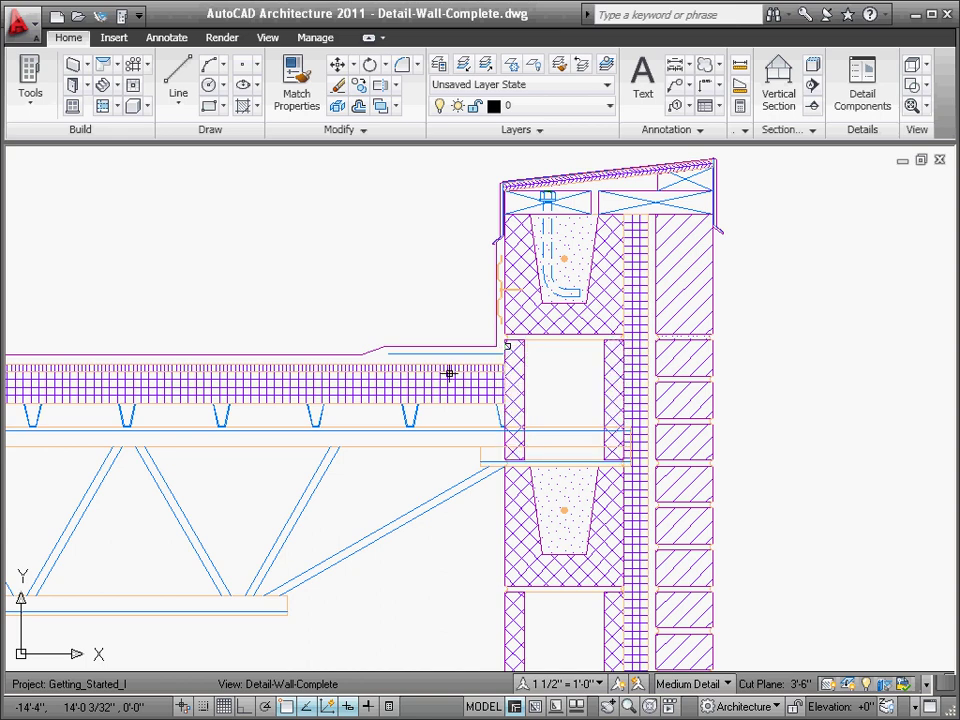
click(431, 445)
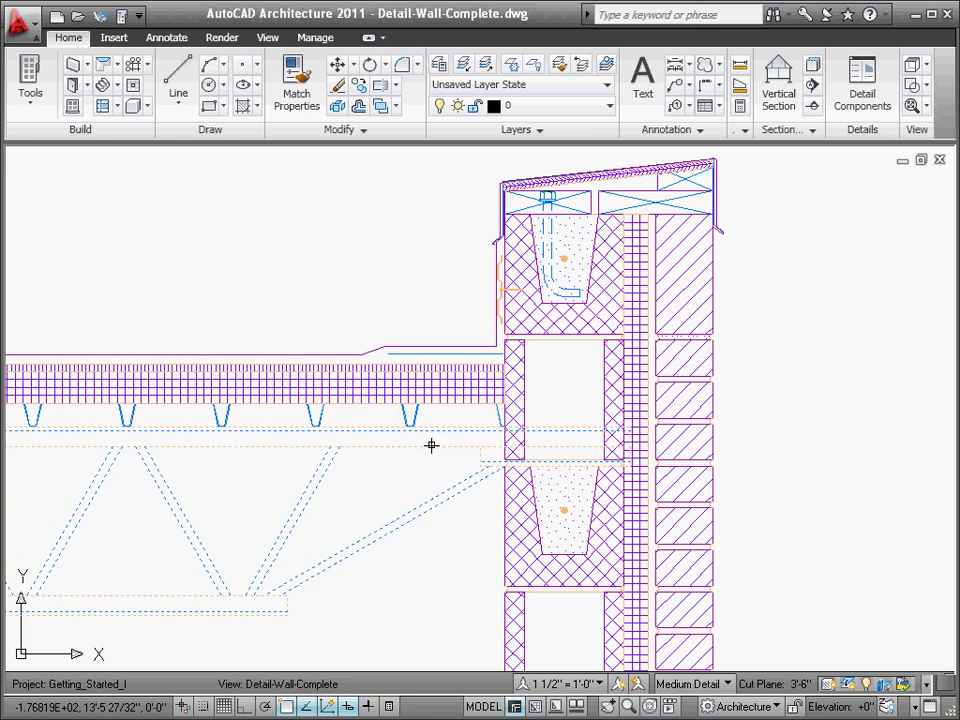